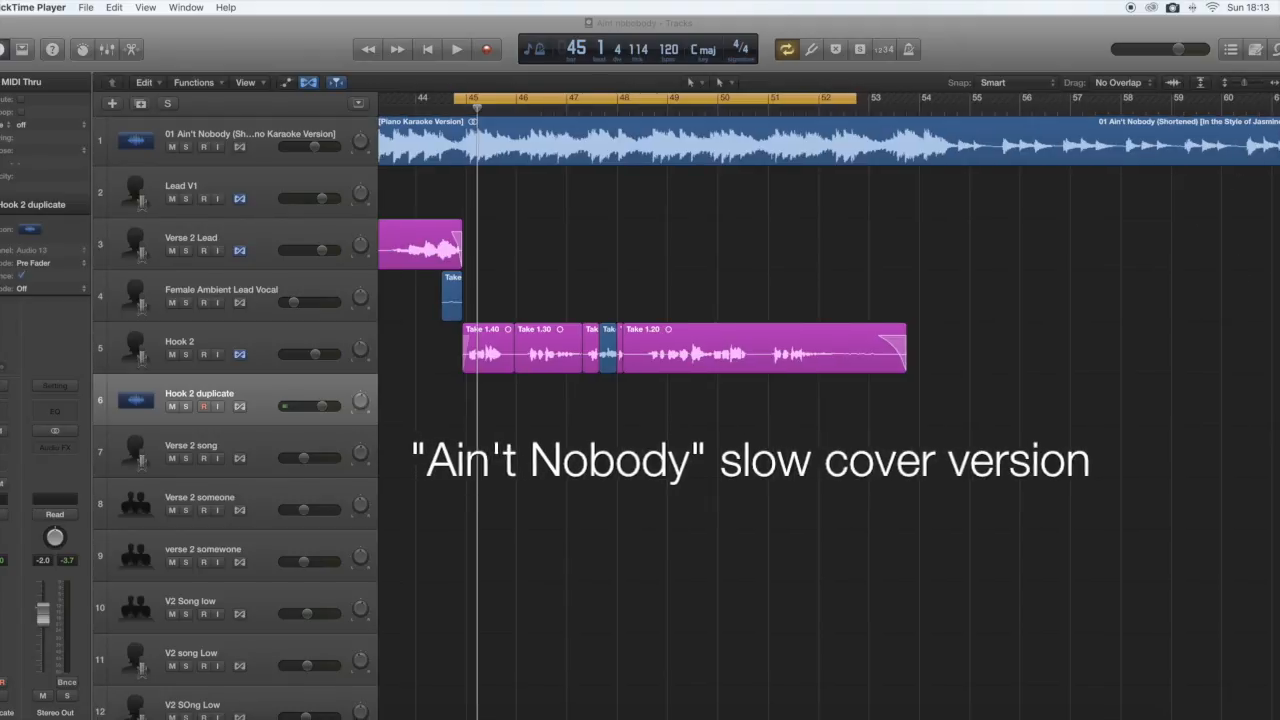
Play the hook section from bar 45 with all tracks in view, and extend the cycle range to the end of the Hook 2 regions.
drag(1243, 84, 1279, 83)
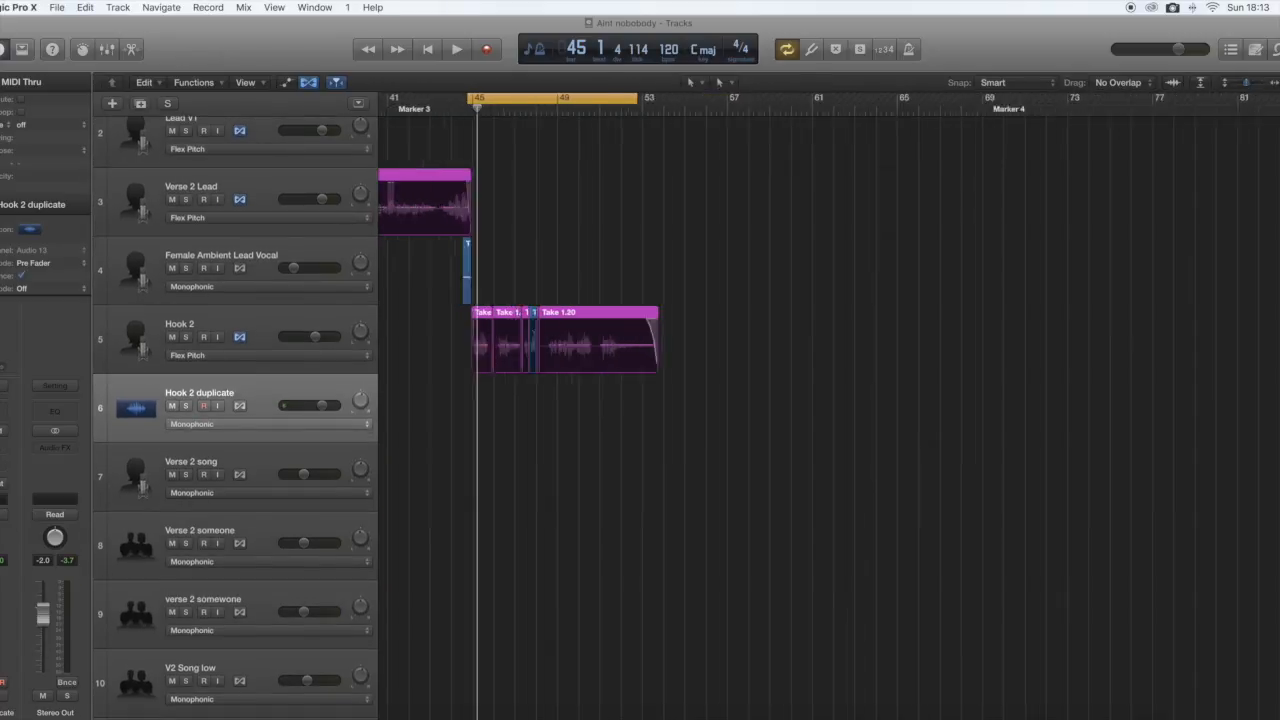
click(1200, 82)
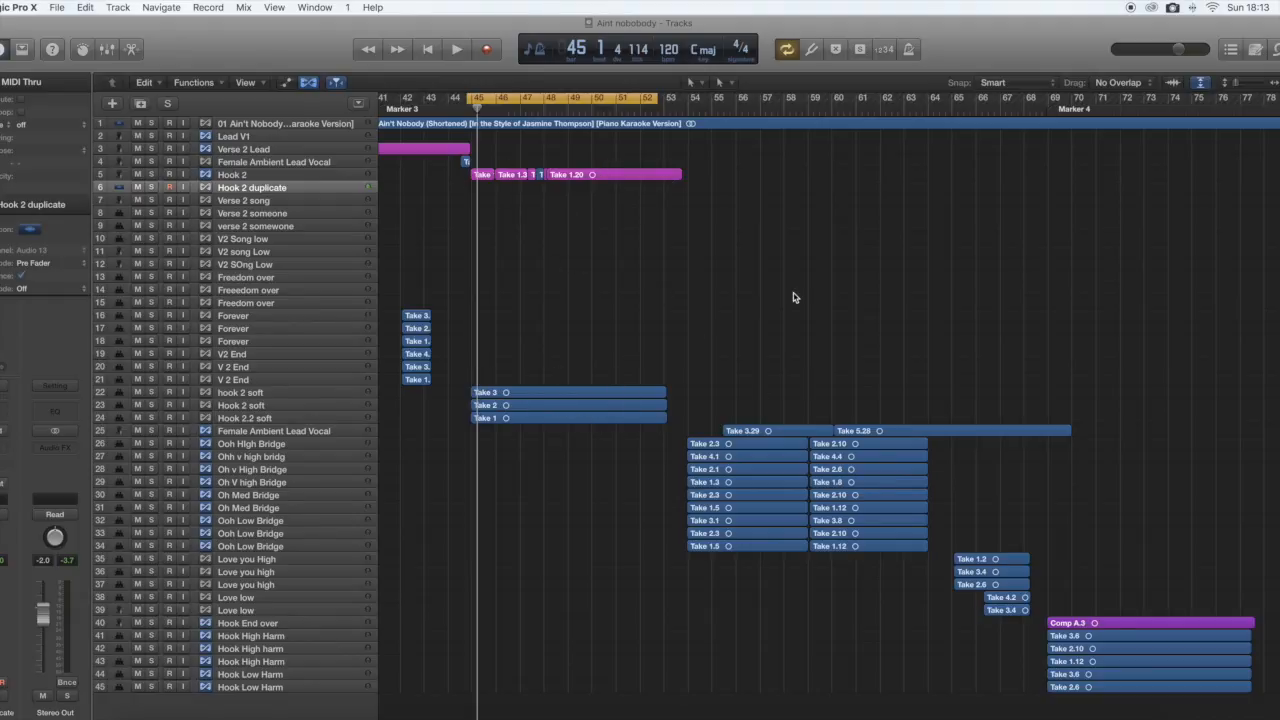
key(space)
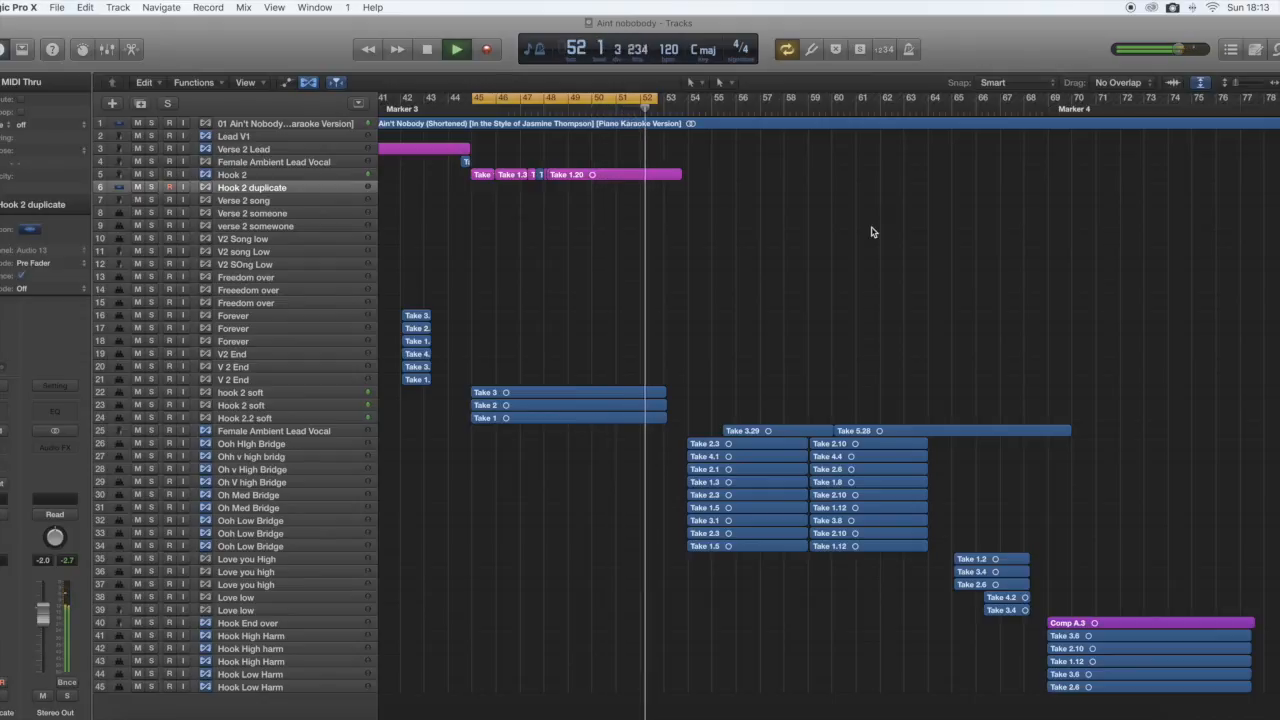
key(space)
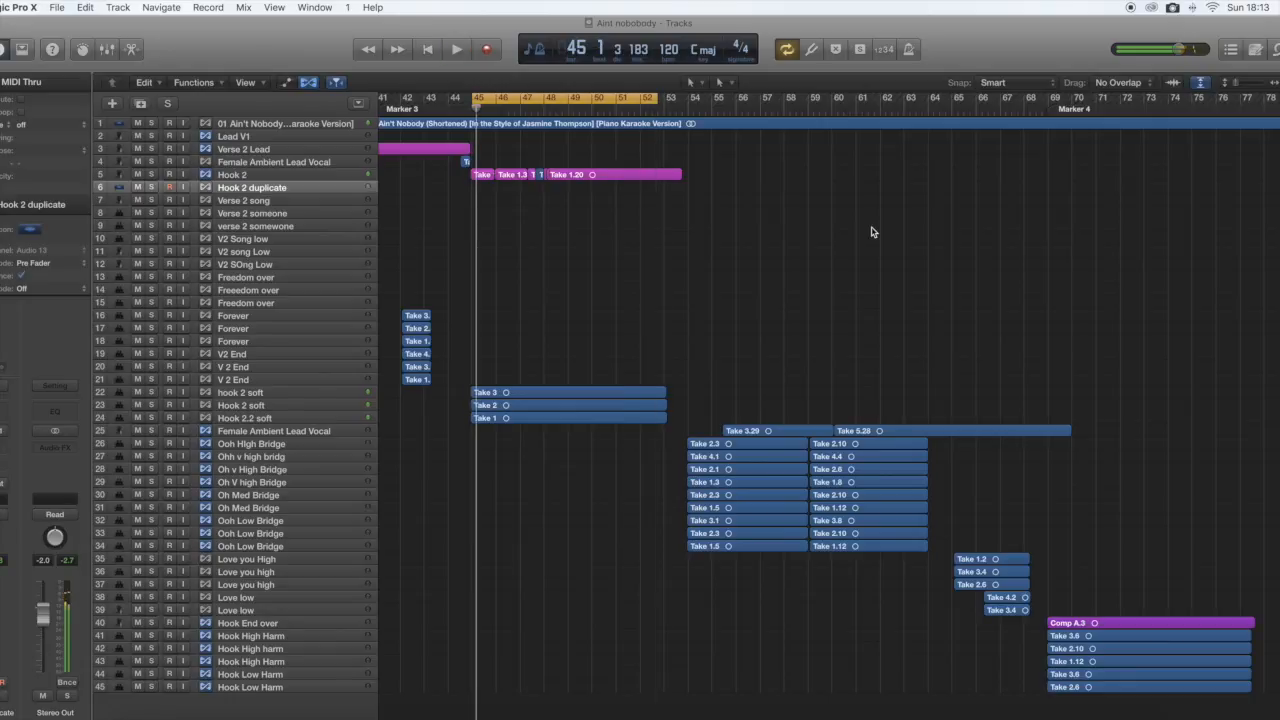
drag(655, 106, 674, 108)
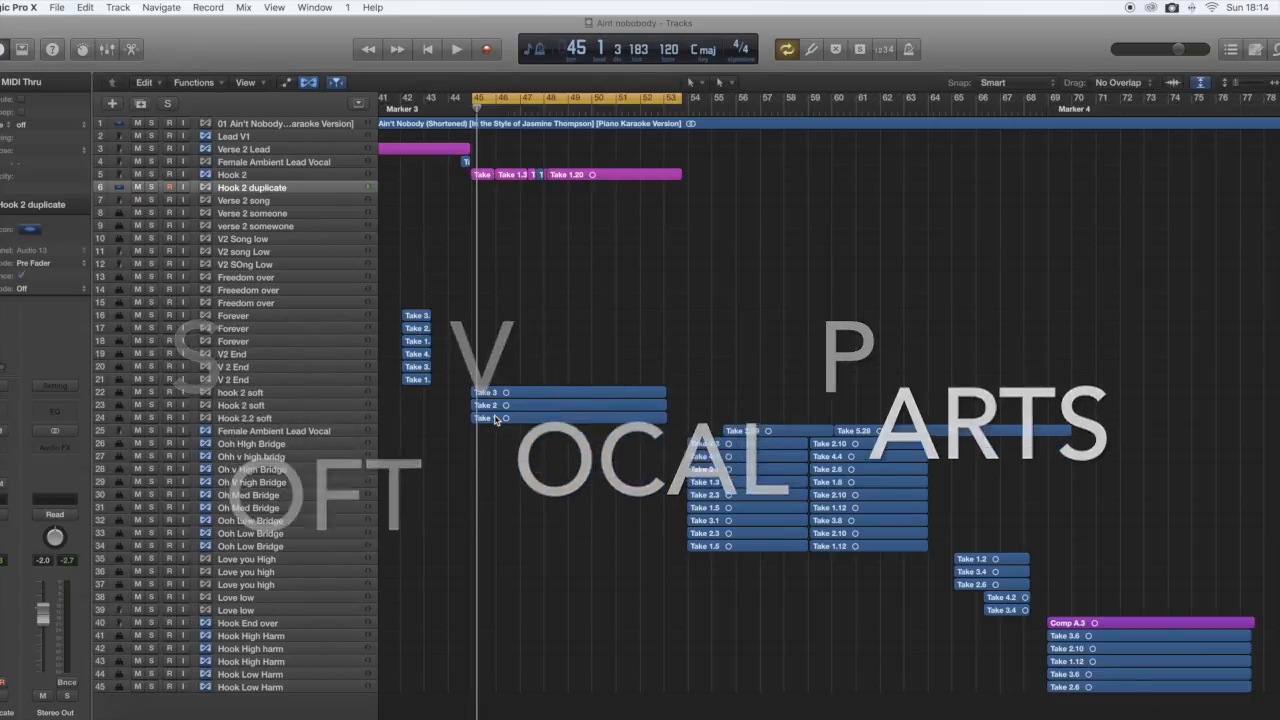
Solo the three soft hook 2 tracks and listen to them on their own.
drag(151, 393, 151, 420)
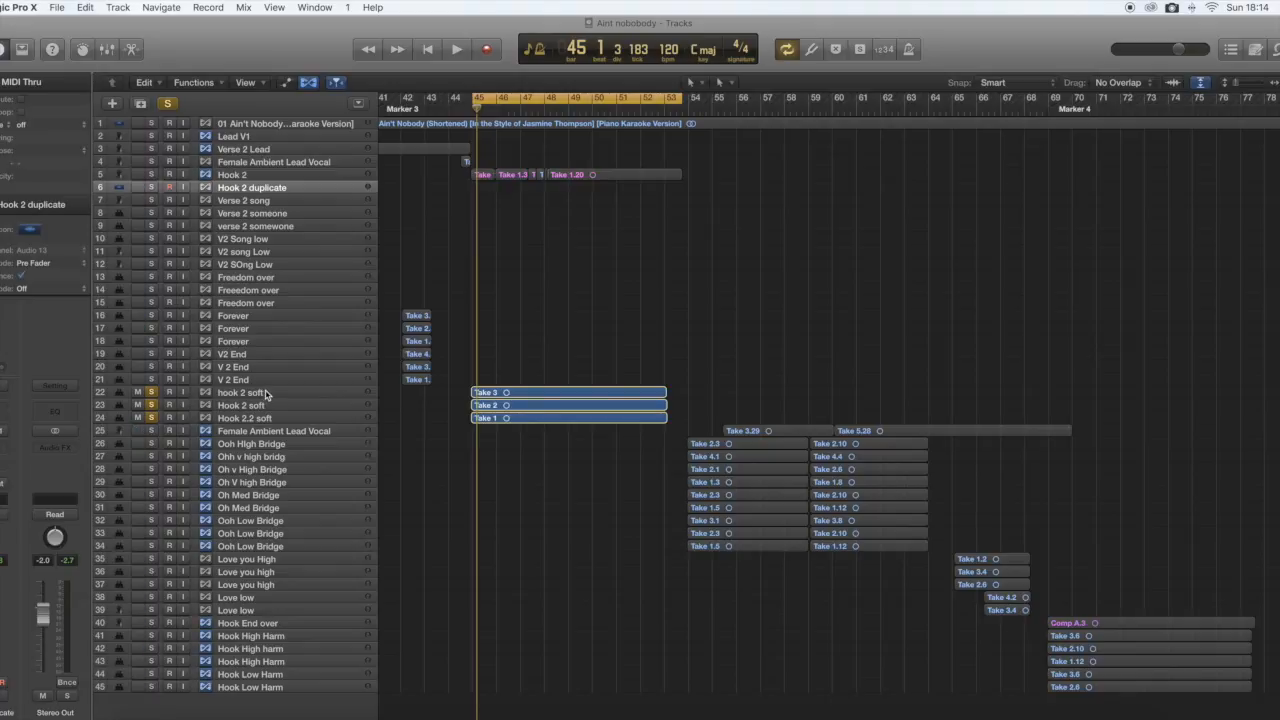
key(space)
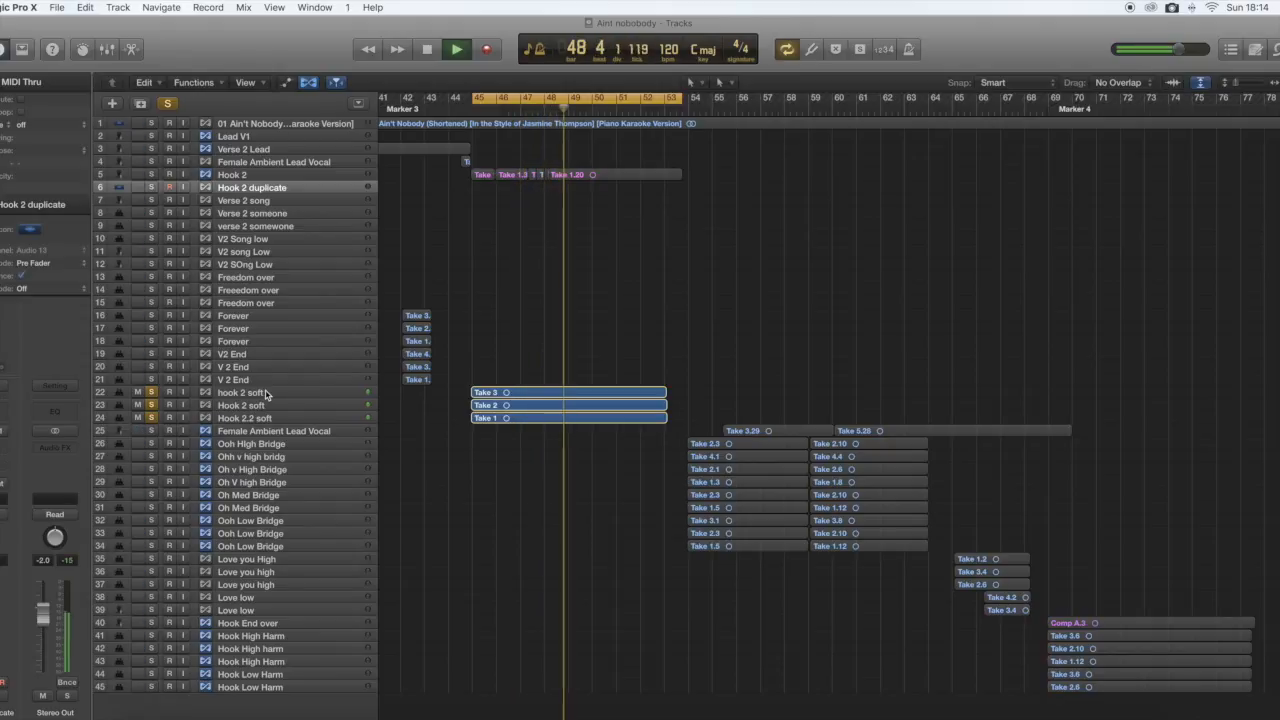
key(space)
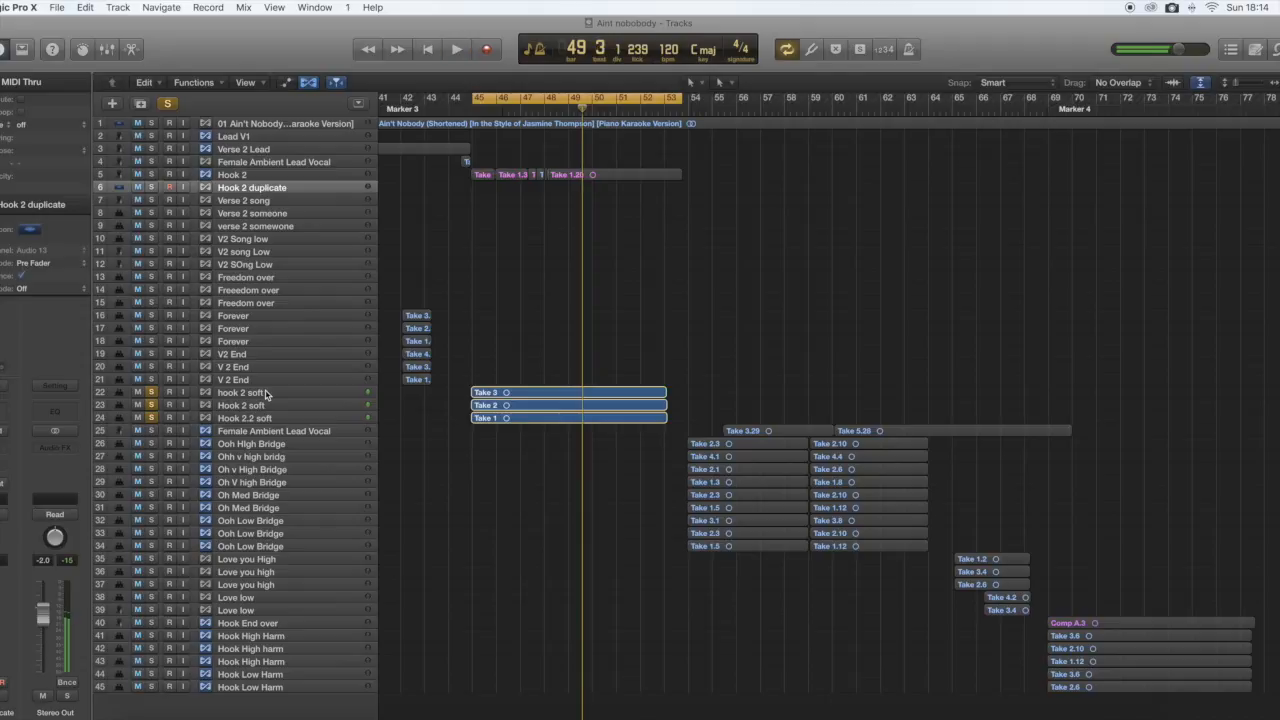
Listen to Hook 2 soloed together with the three soft hook tracks, and clear all four solos.
click(151, 175)
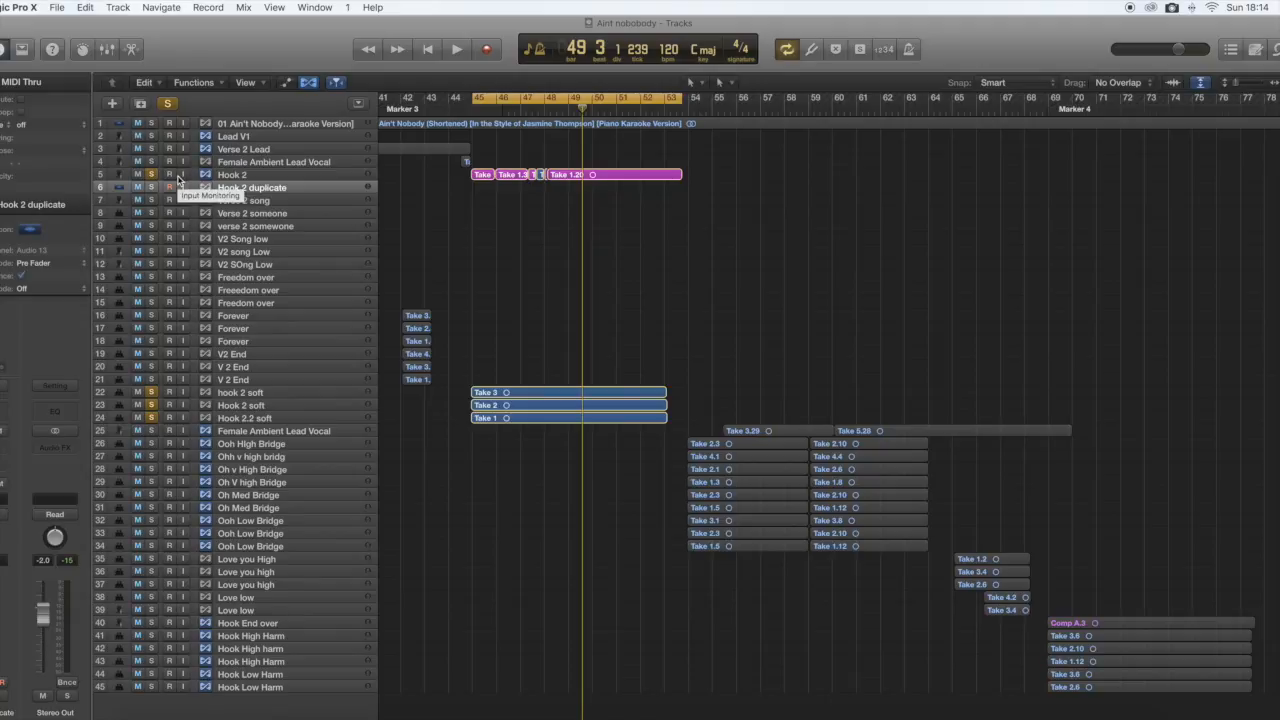
key(space)
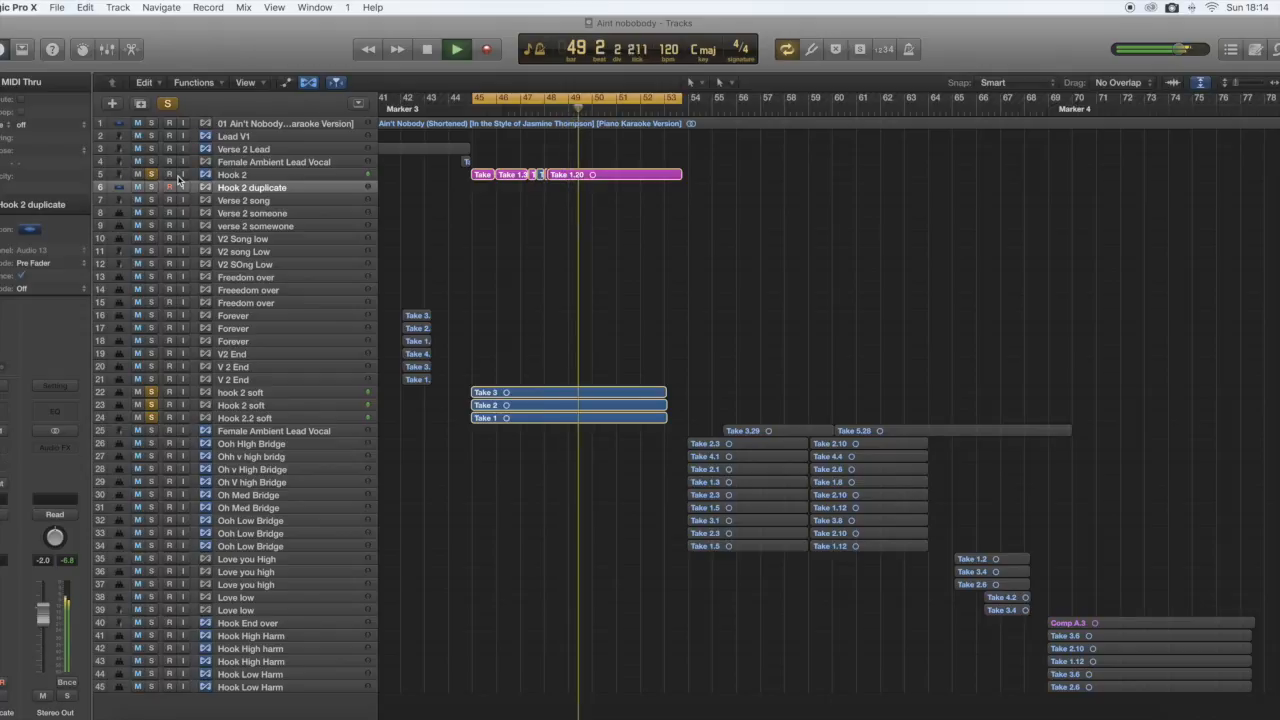
click(152, 175)
drag(152, 393, 152, 421)
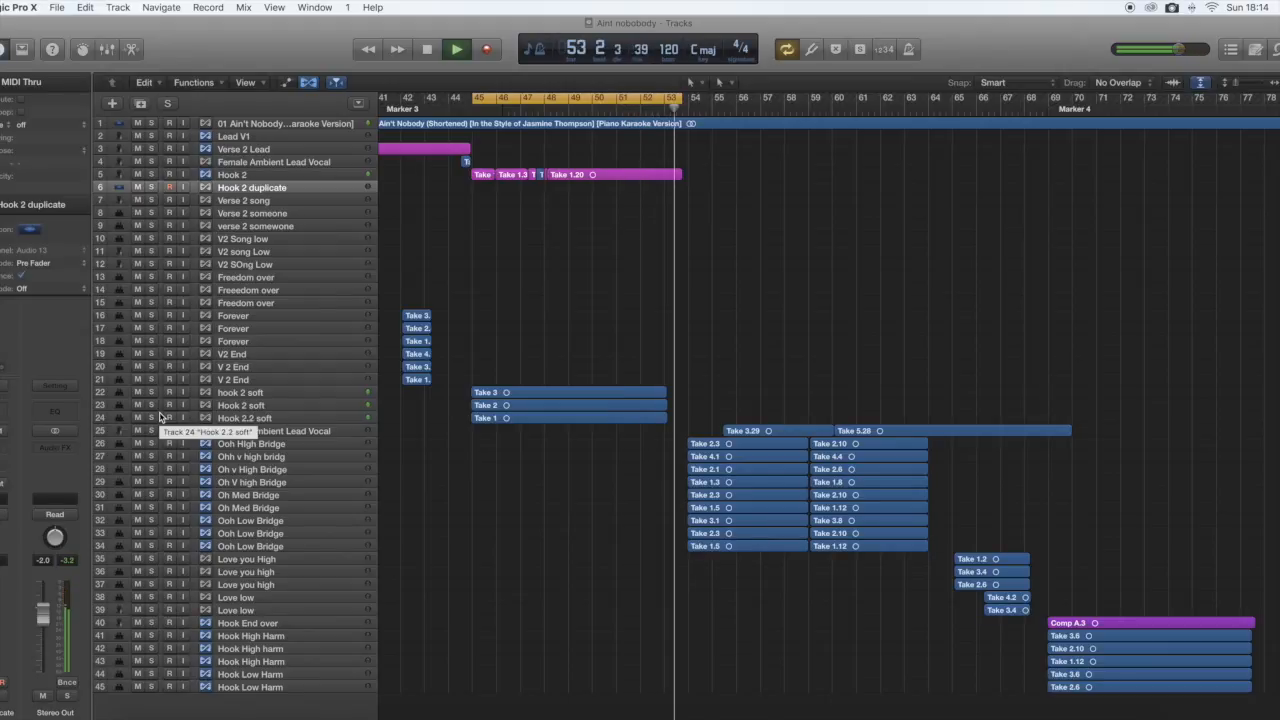
key(space)
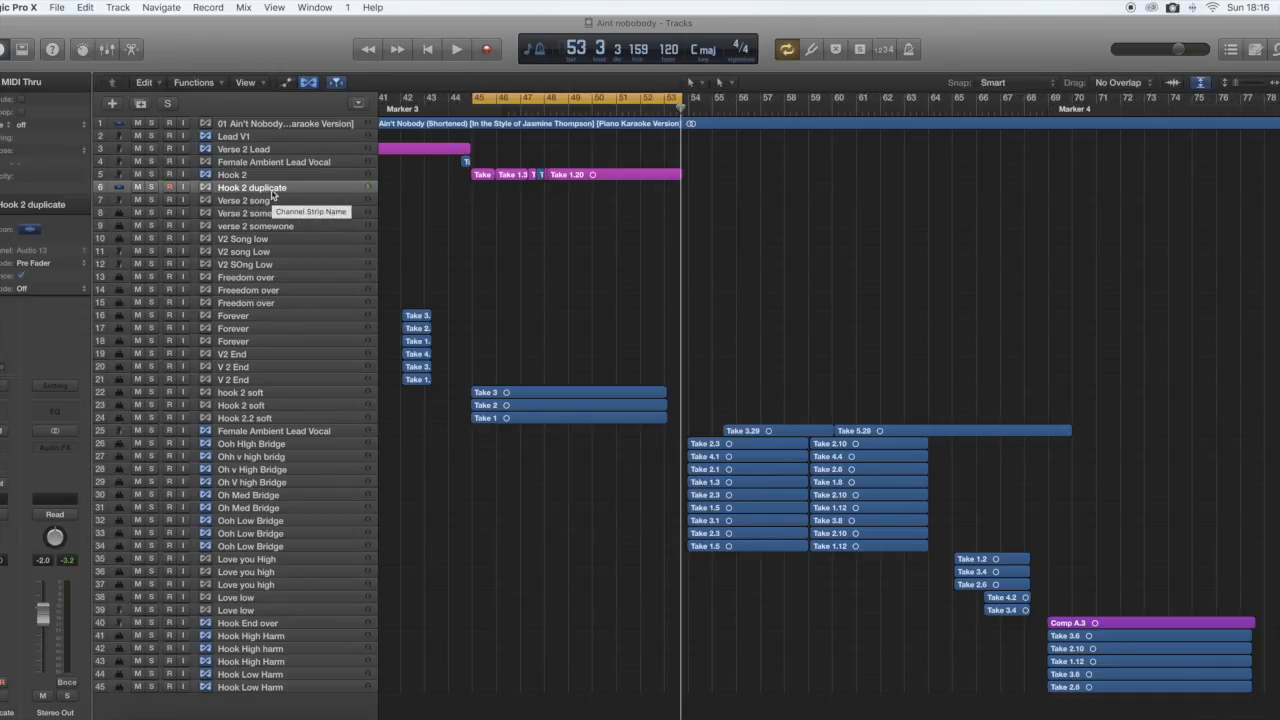
click(120, 8)
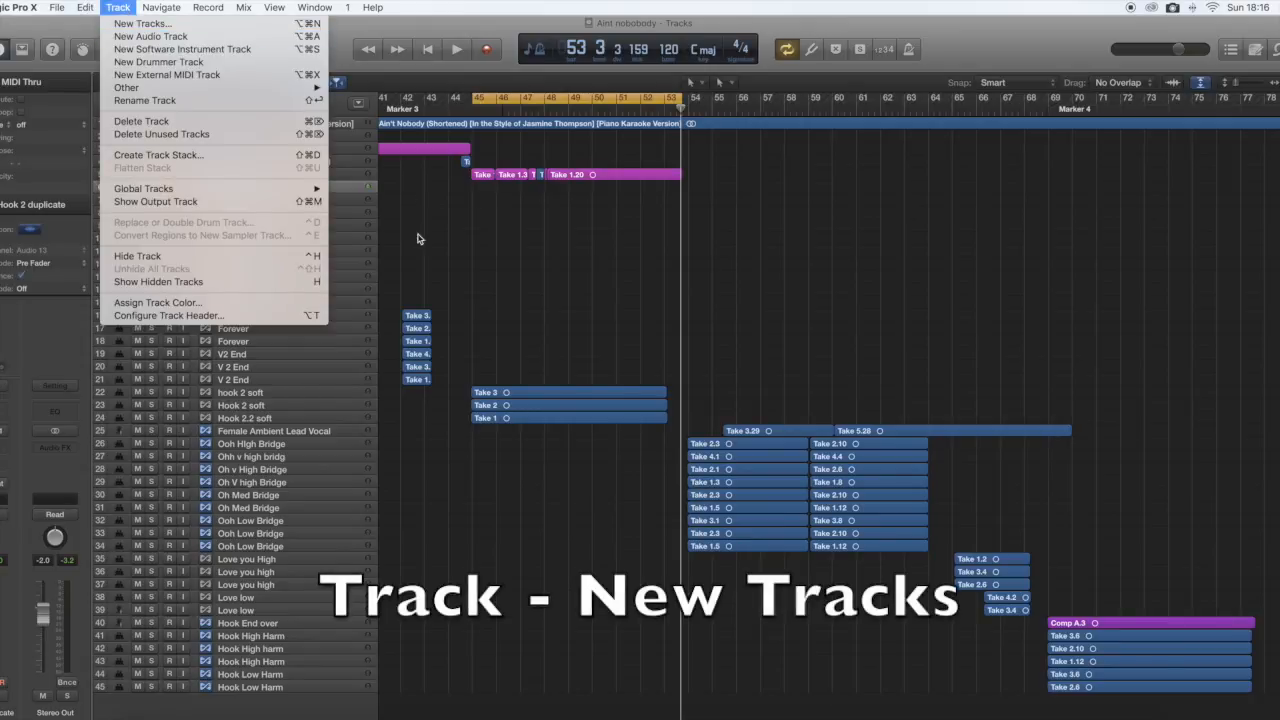
click(430, 198)
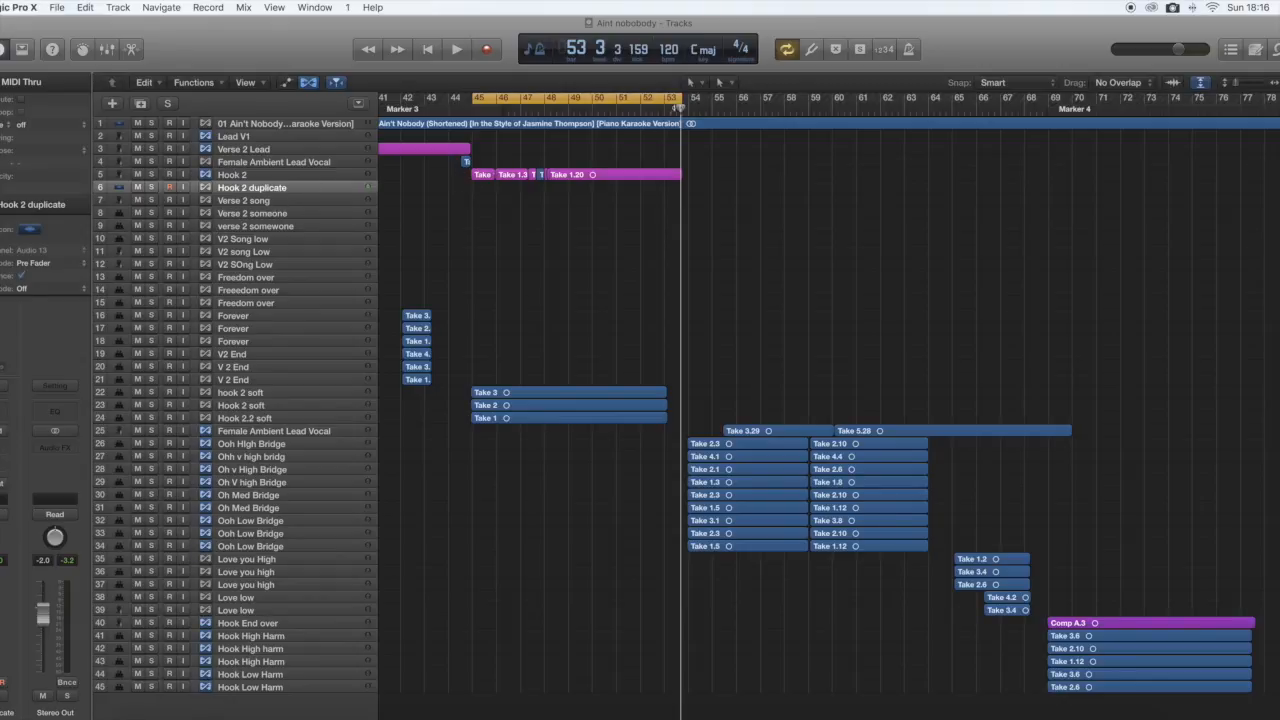
Copy all Hook 2 regions onto the empty Hook 2 duplicate track and line them up with the originals.
drag(680, 105, 466, 104)
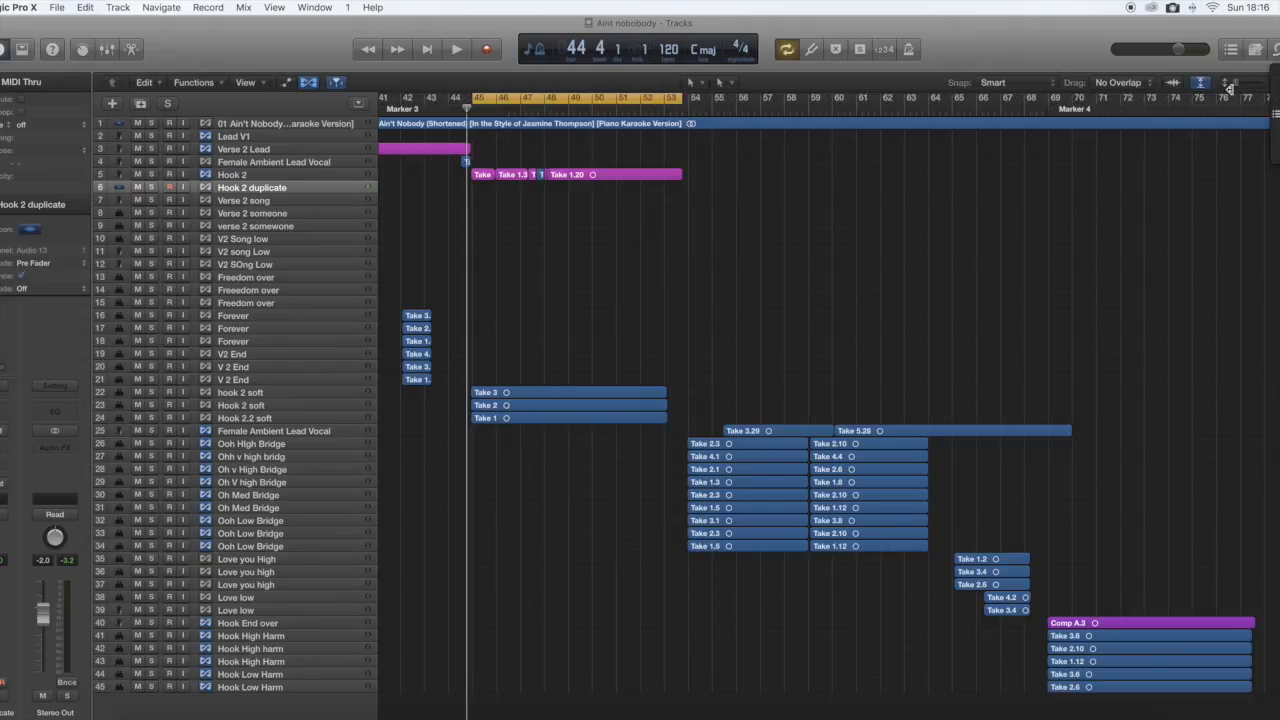
drag(1234, 84, 1242, 87)
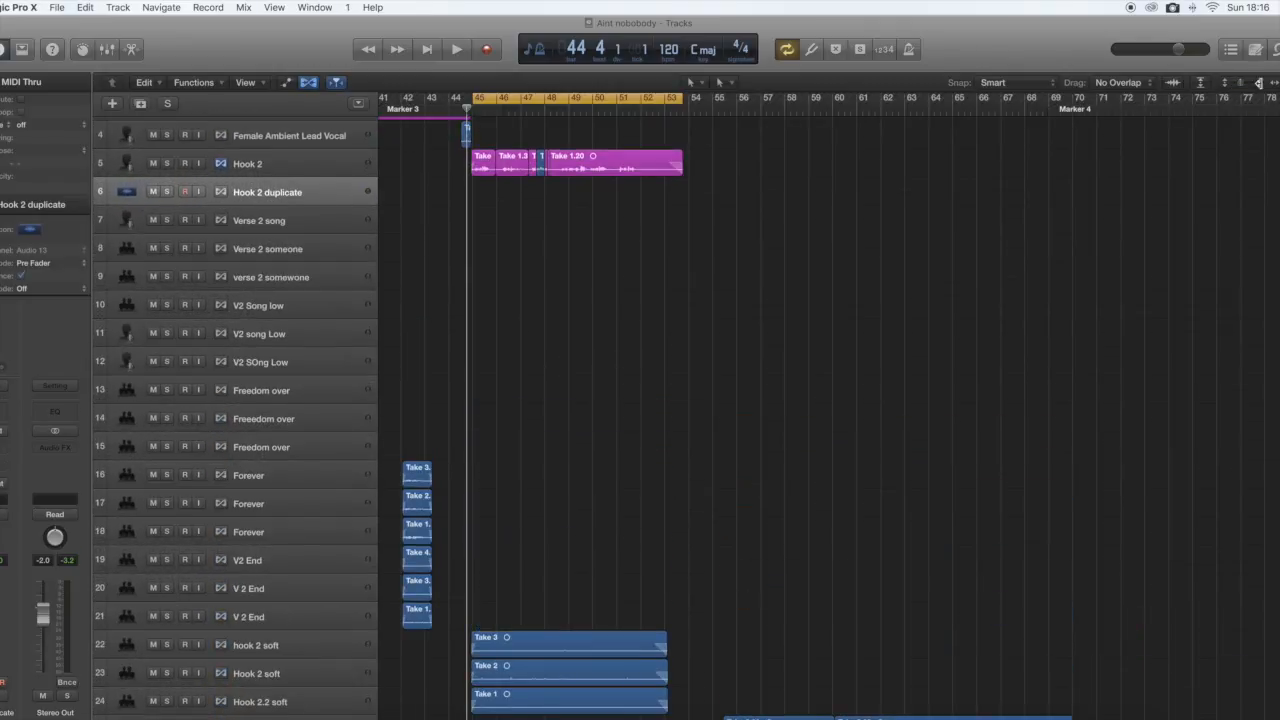
key(super+Right)
key(super+Right)
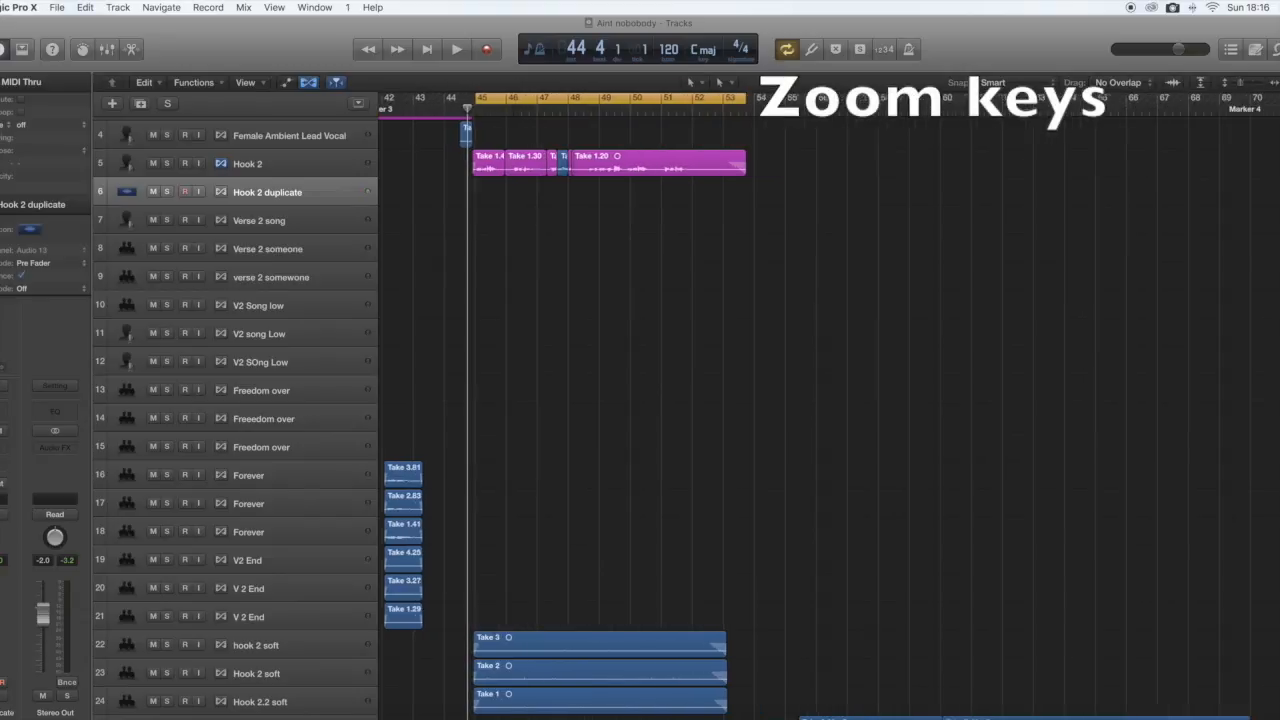
key(super+Right)
key(super+Right)
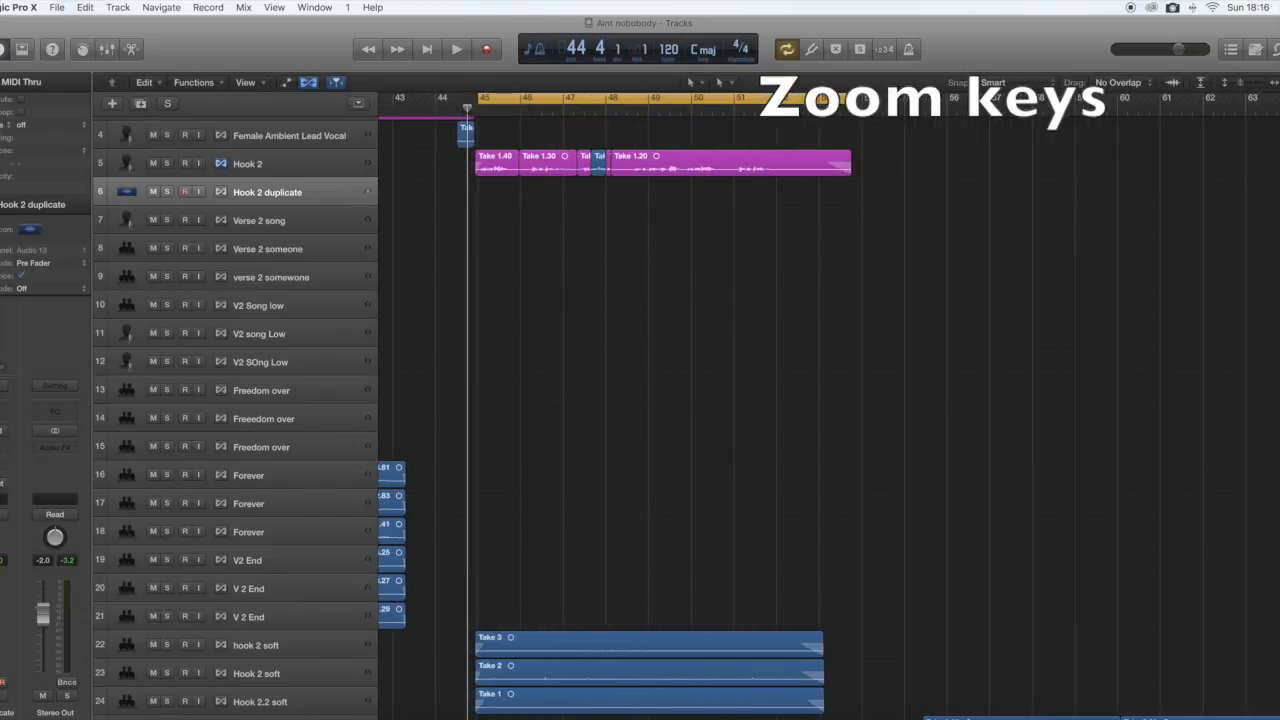
drag(865, 190, 480, 165)
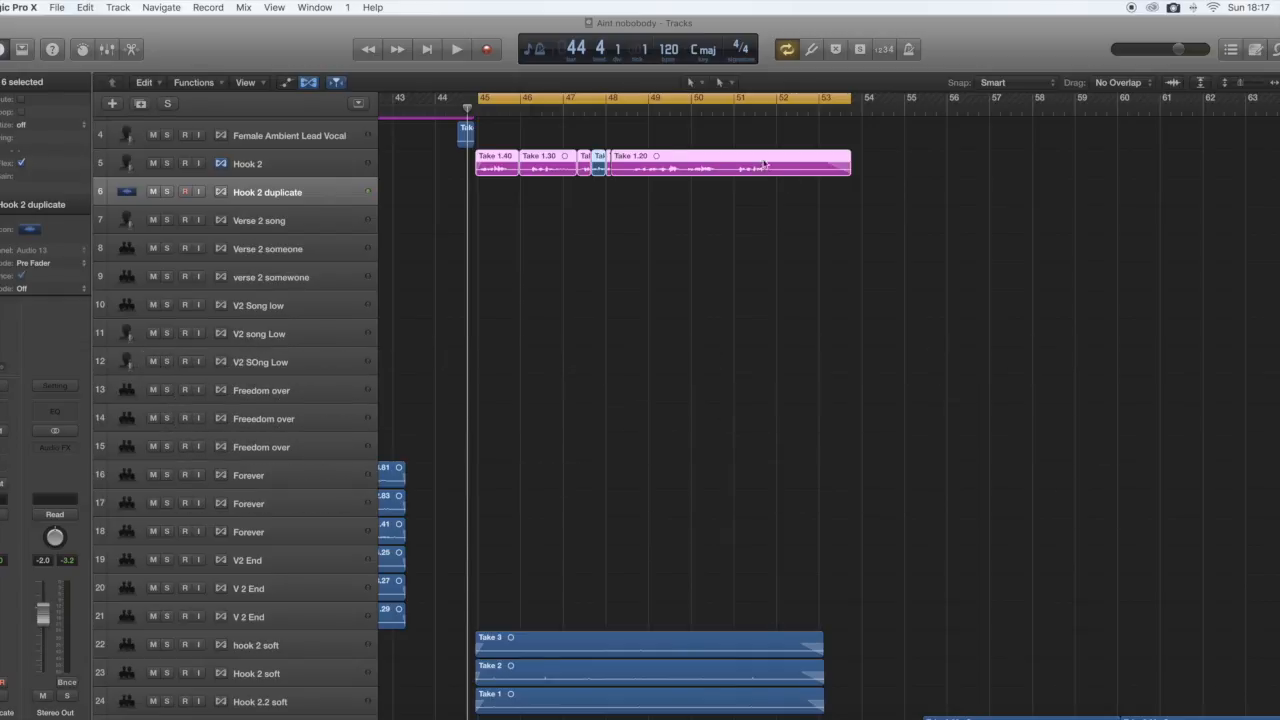
drag(471, 107, 473, 102)
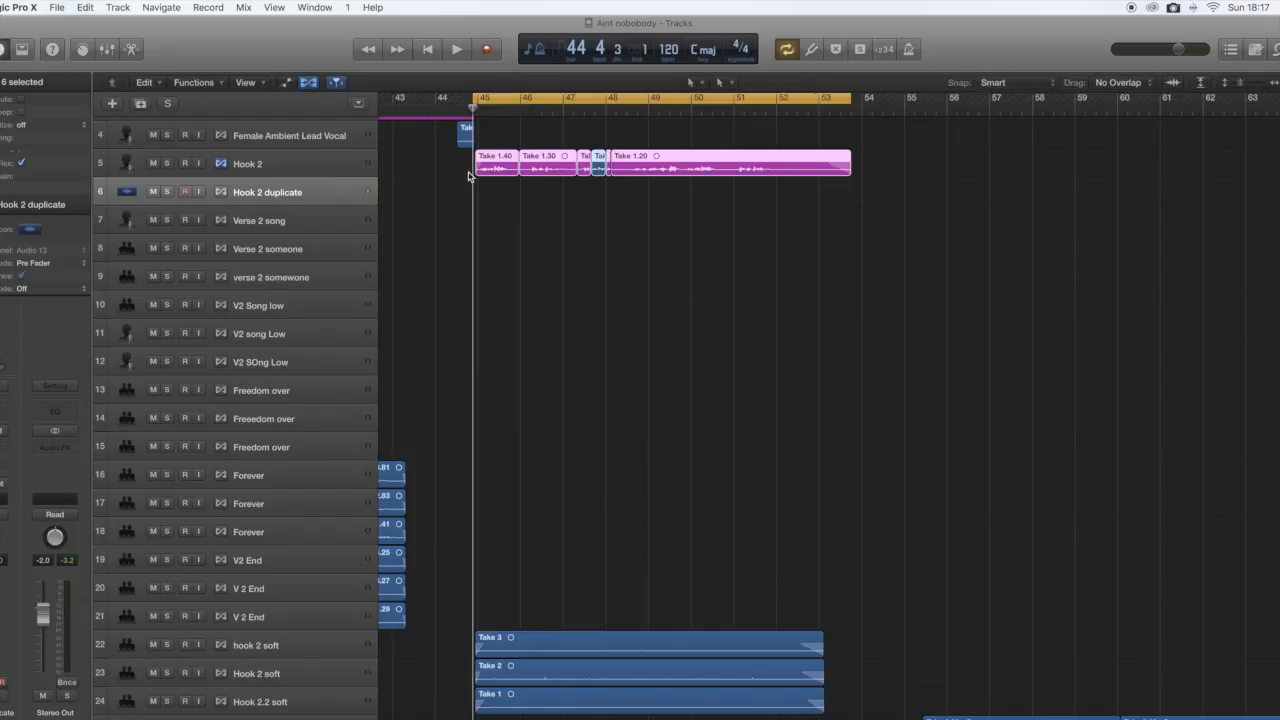
key(super+v)
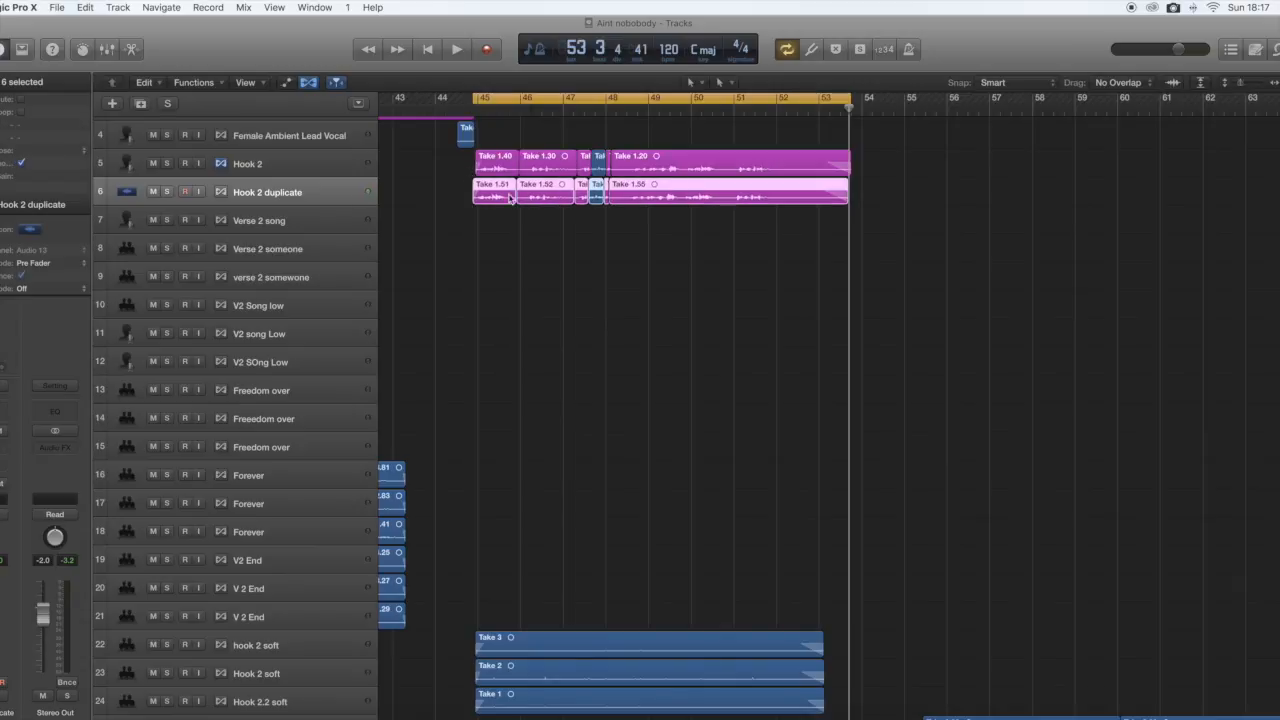
drag(487, 187, 489, 190)
key(super+Right)
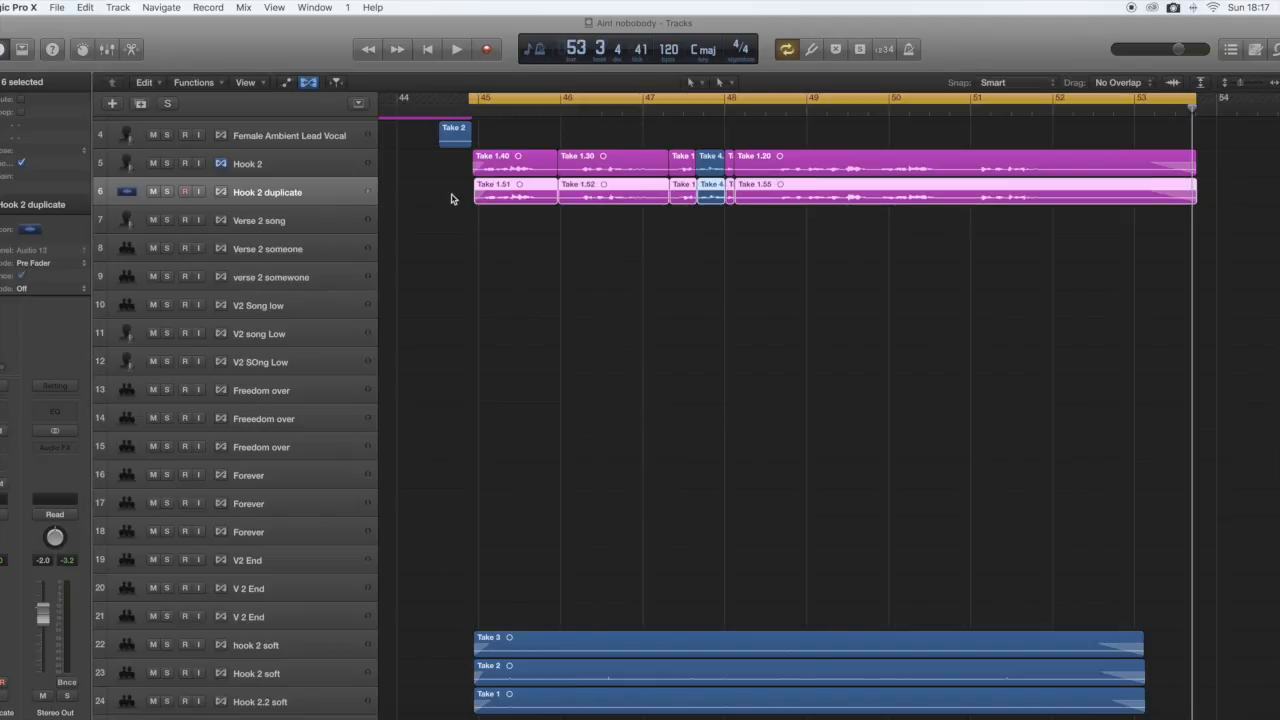
Play back the hook section to hear the doubled lead vocal with the rest of the mix.
key(space)
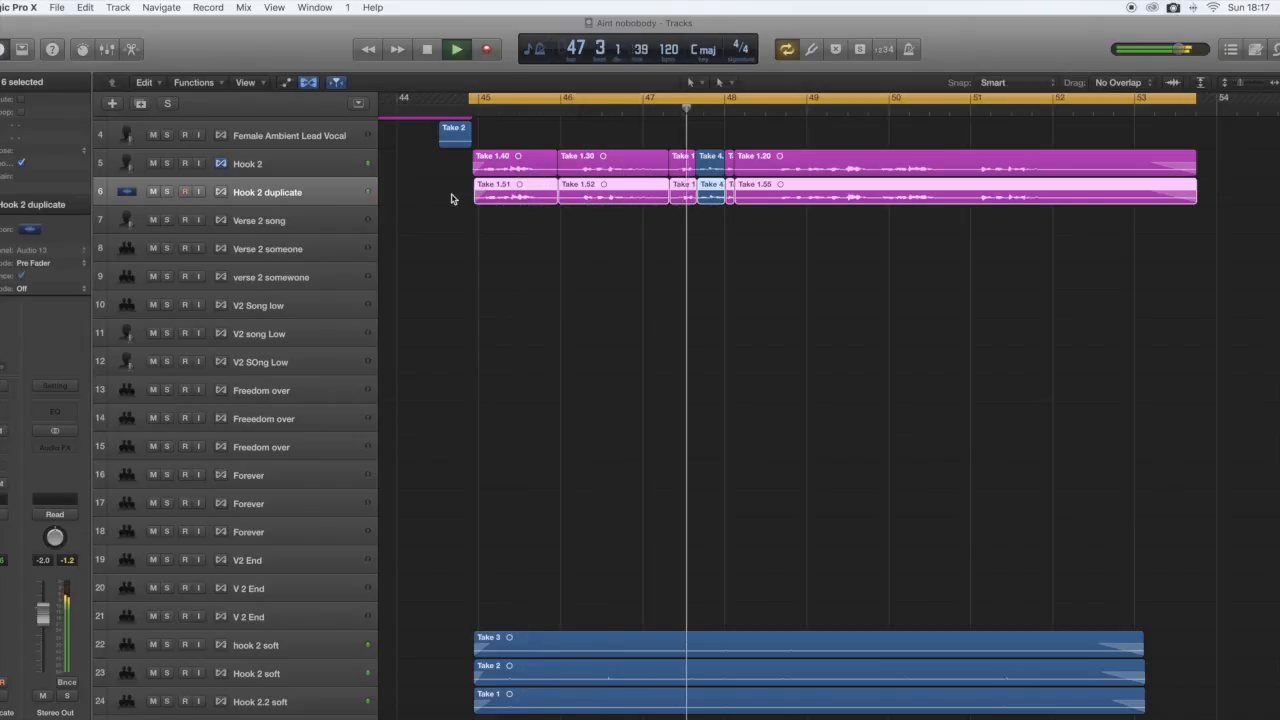
key(space)
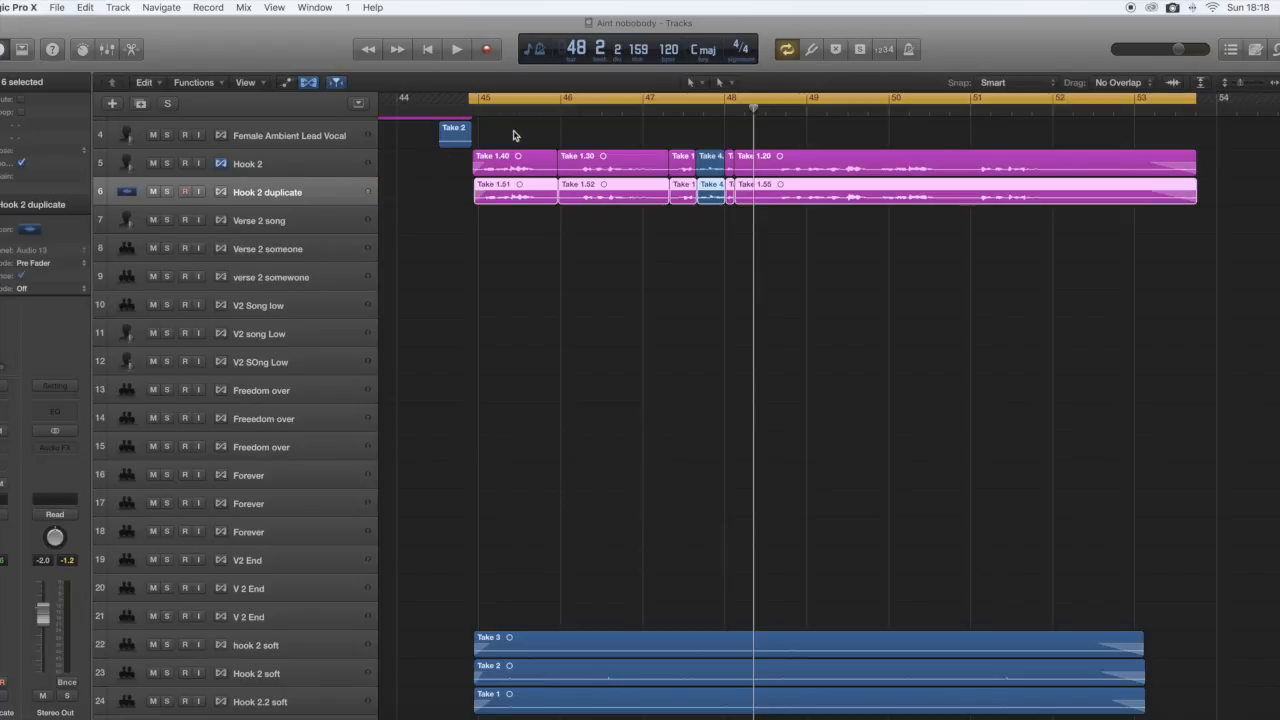
key(space)
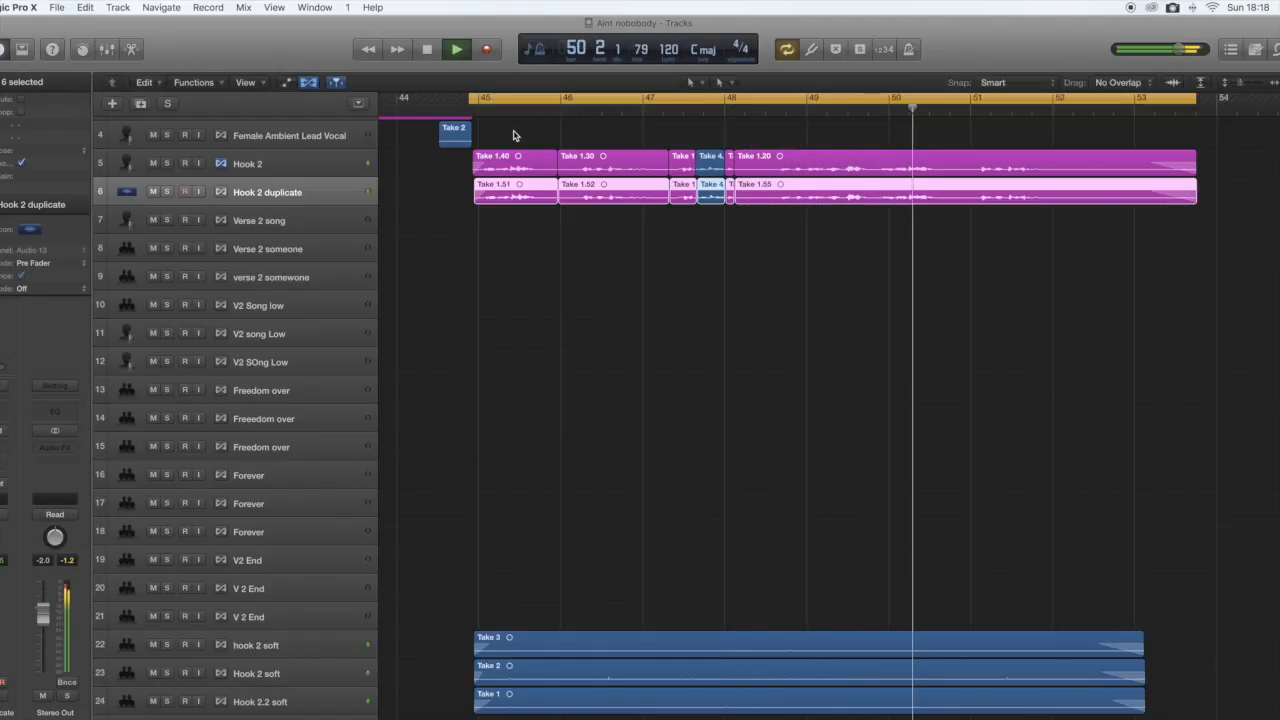
key(space)
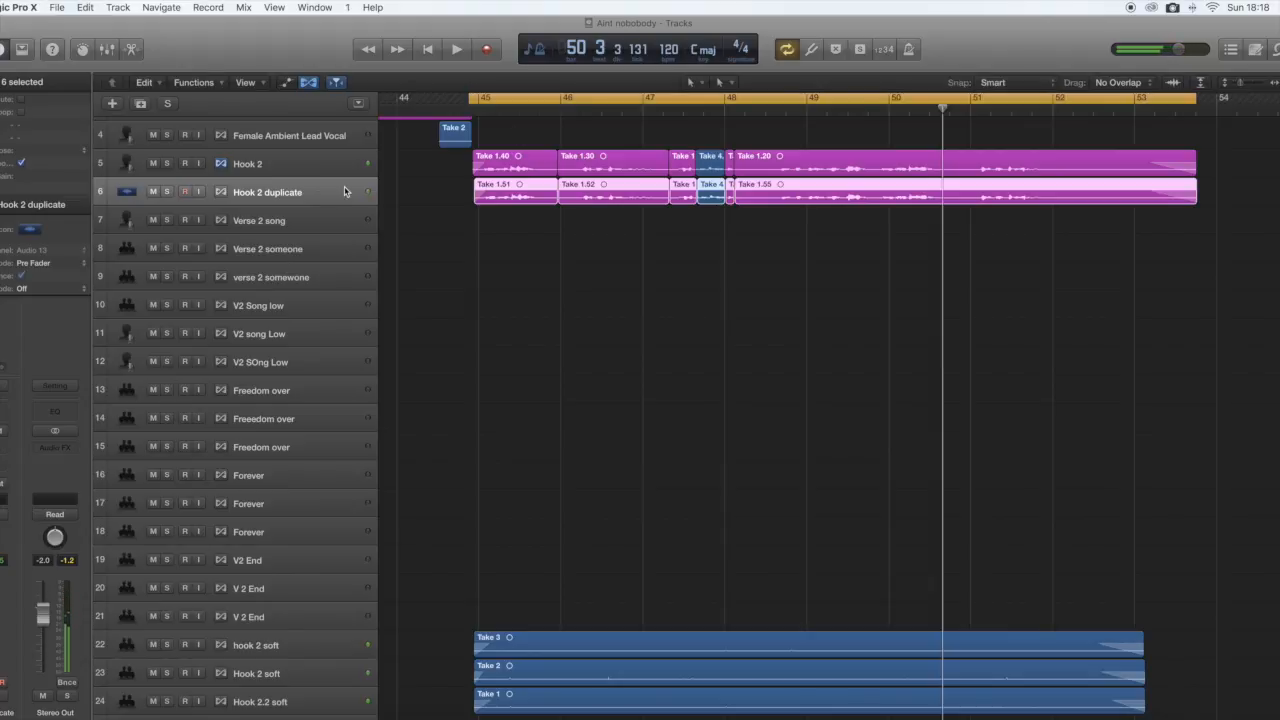
Duplicate the Hook 2 duplicate track and paste a copy of its regions onto the new track at the hook's start.
click(334, 200)
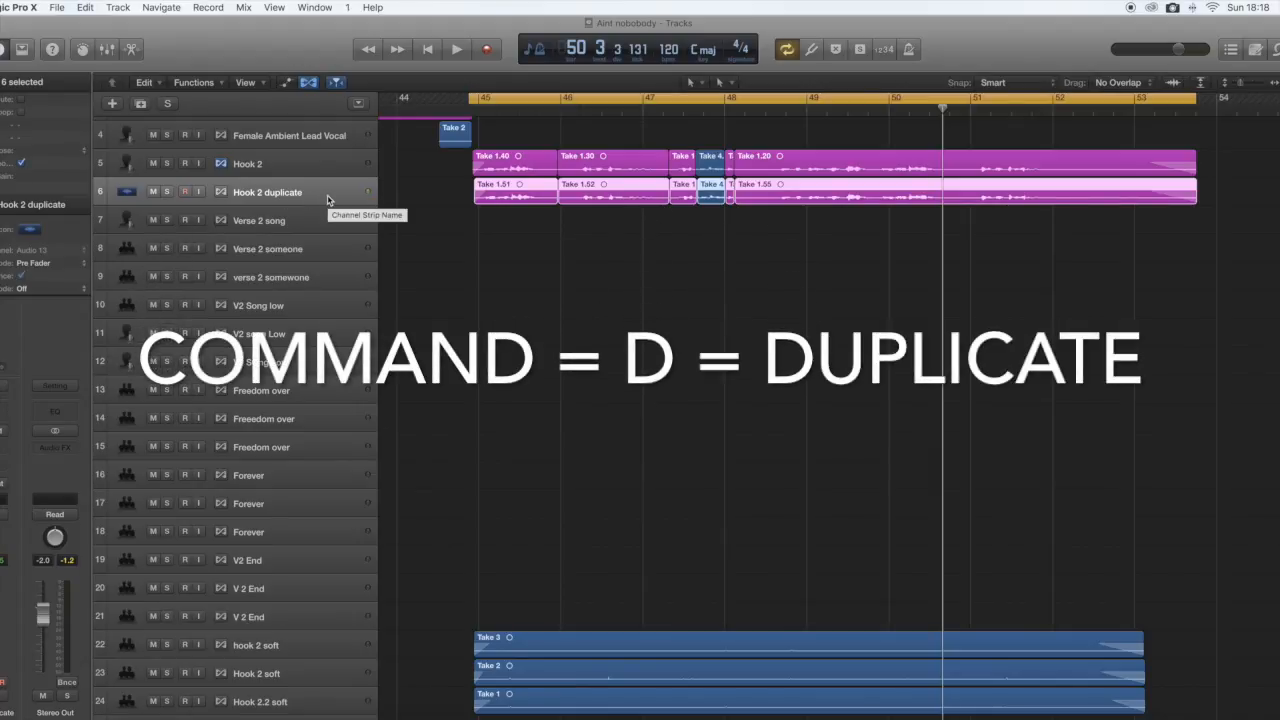
key(super+d)
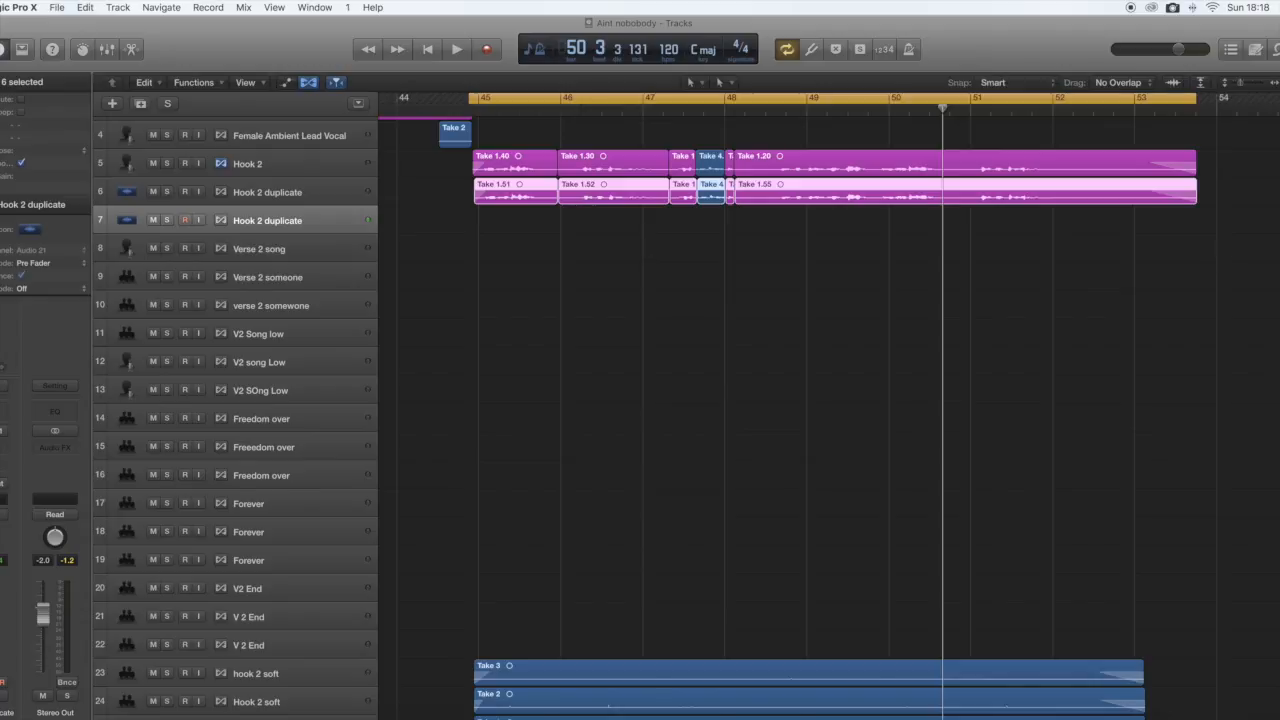
drag(1190, 218, 515, 194)
drag(944, 107, 473, 104)
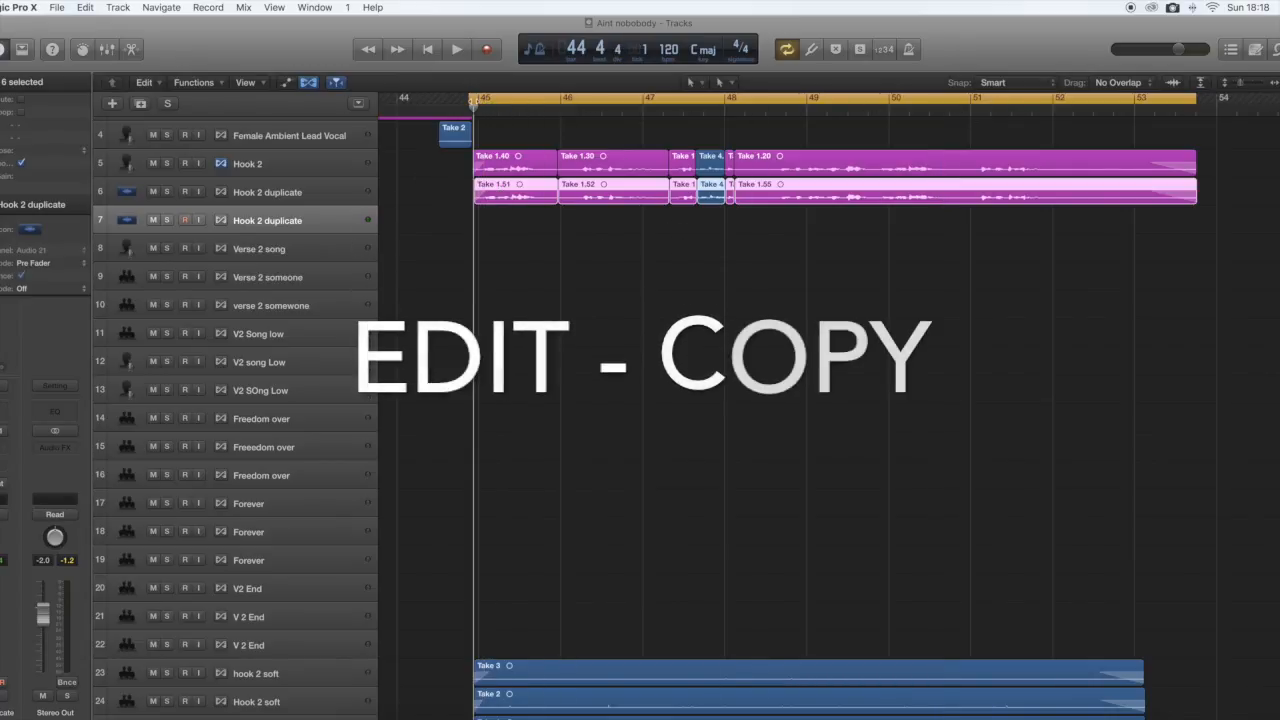
click(86, 8)
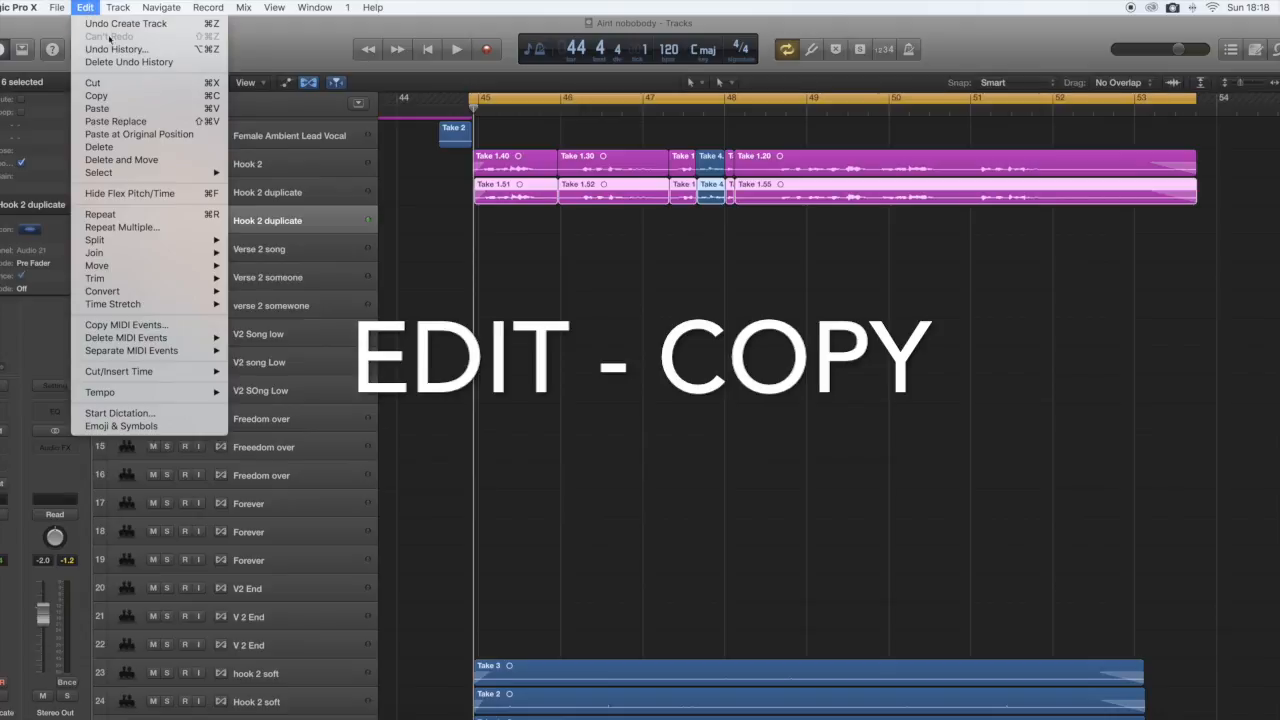
click(119, 100)
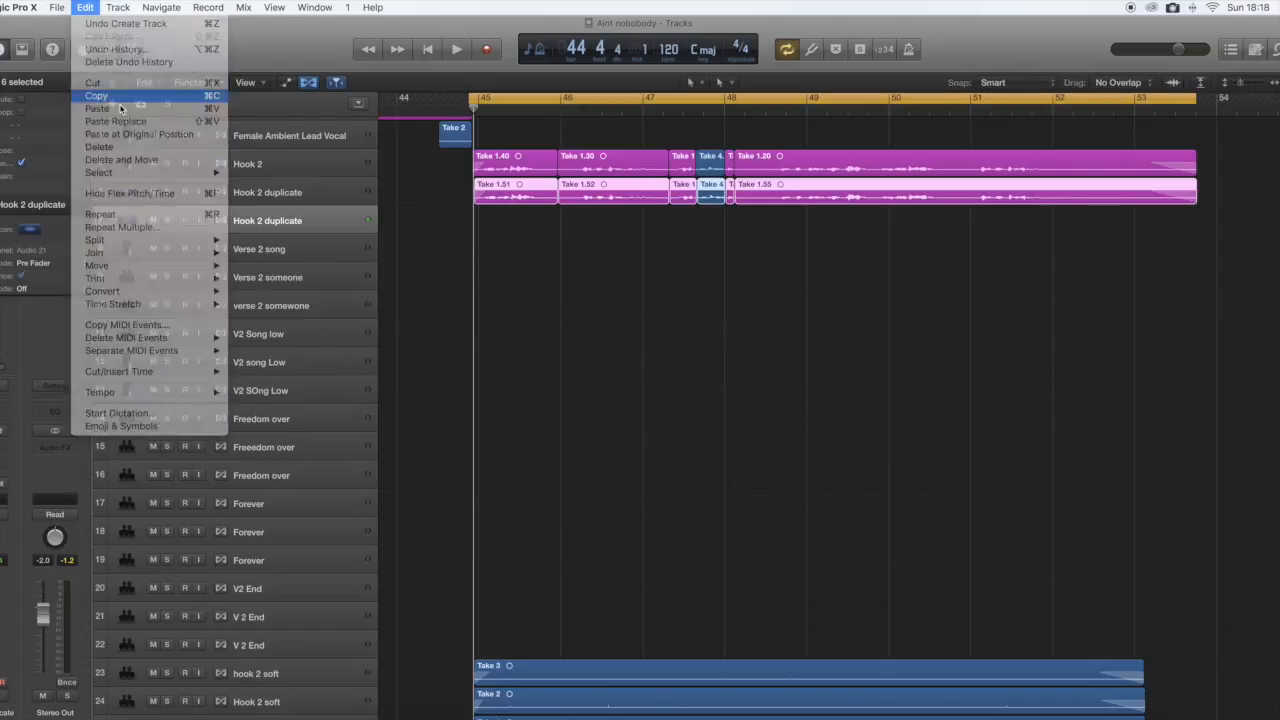
click(86, 8)
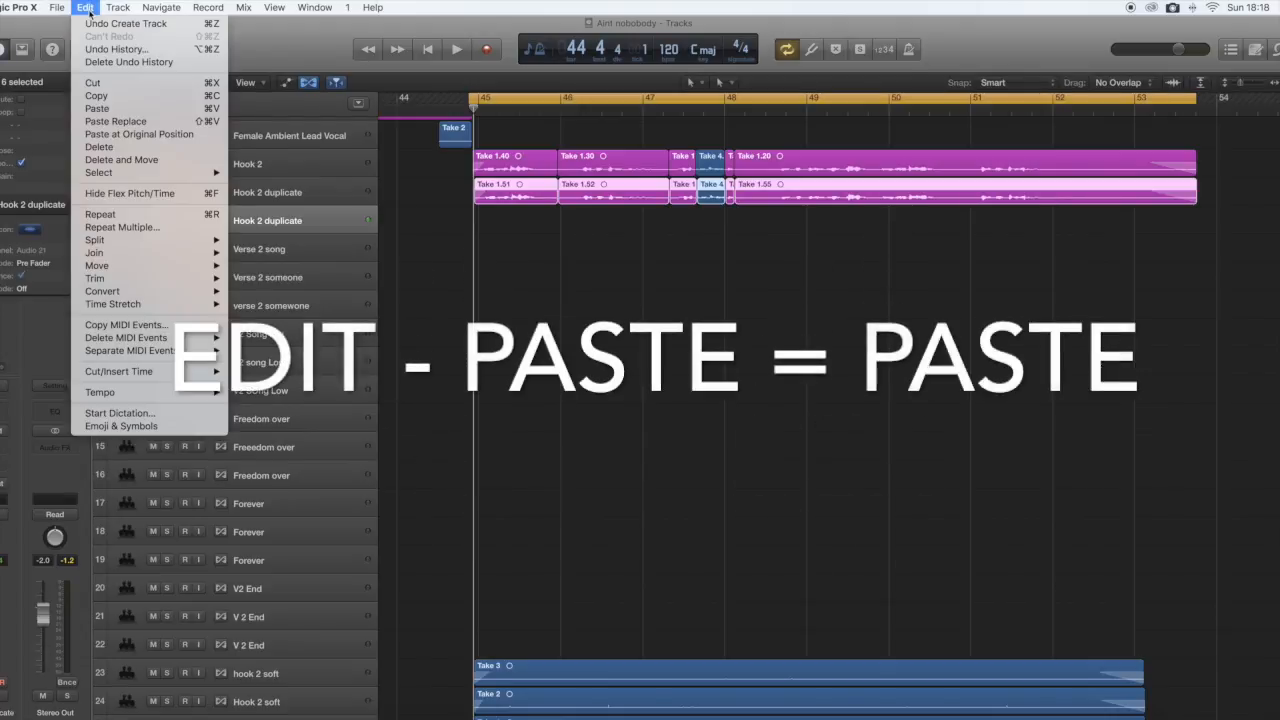
click(117, 110)
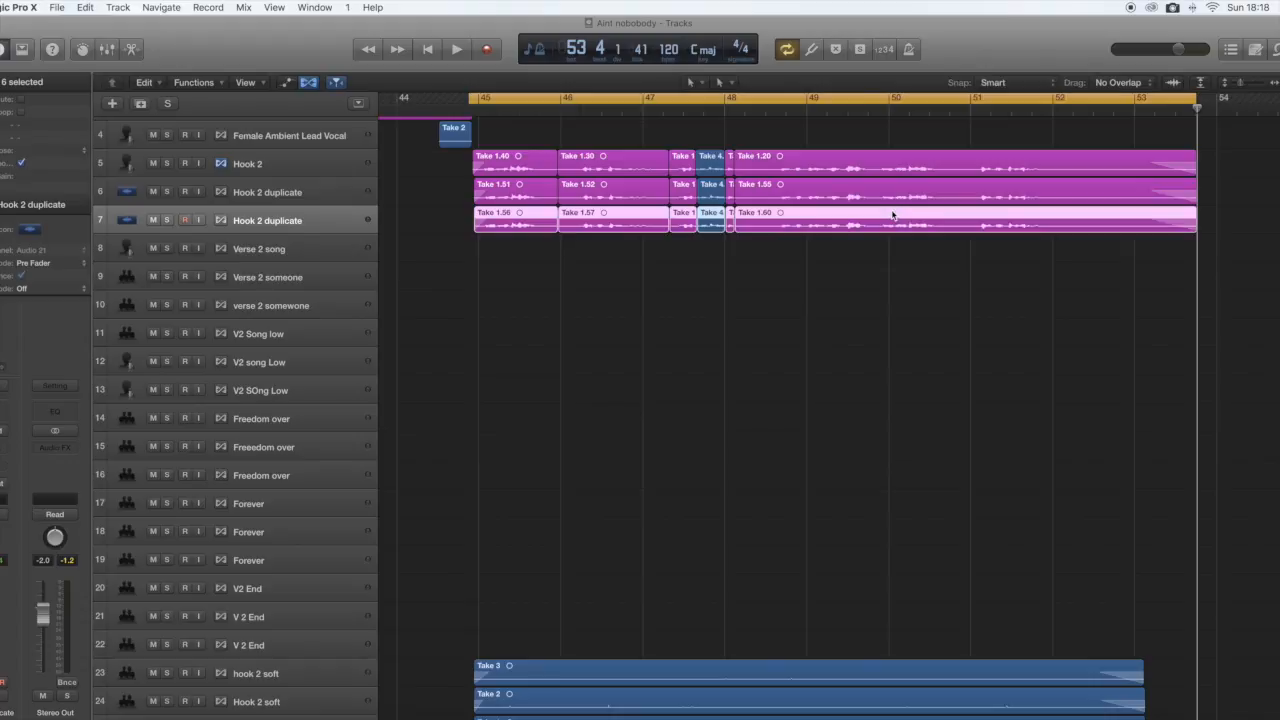
Play back the hook section with all three layered Hook 2 lead vocal tracks.
key(space)
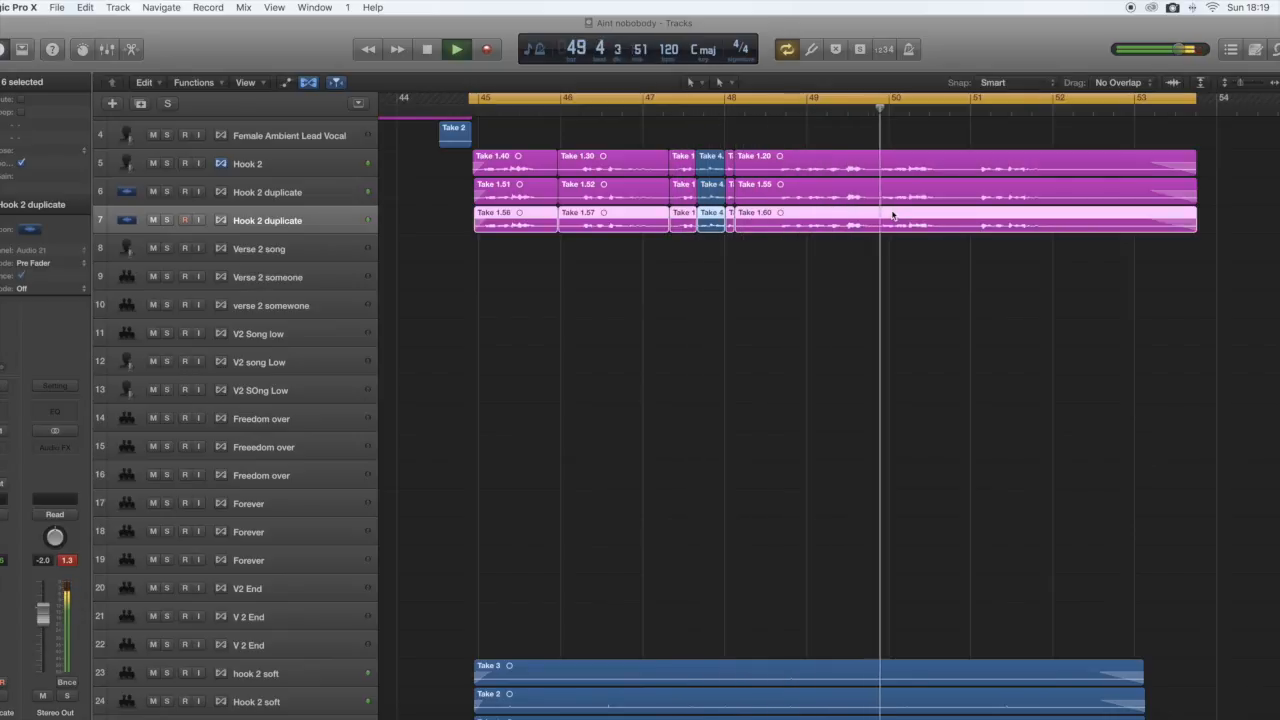
key(space)
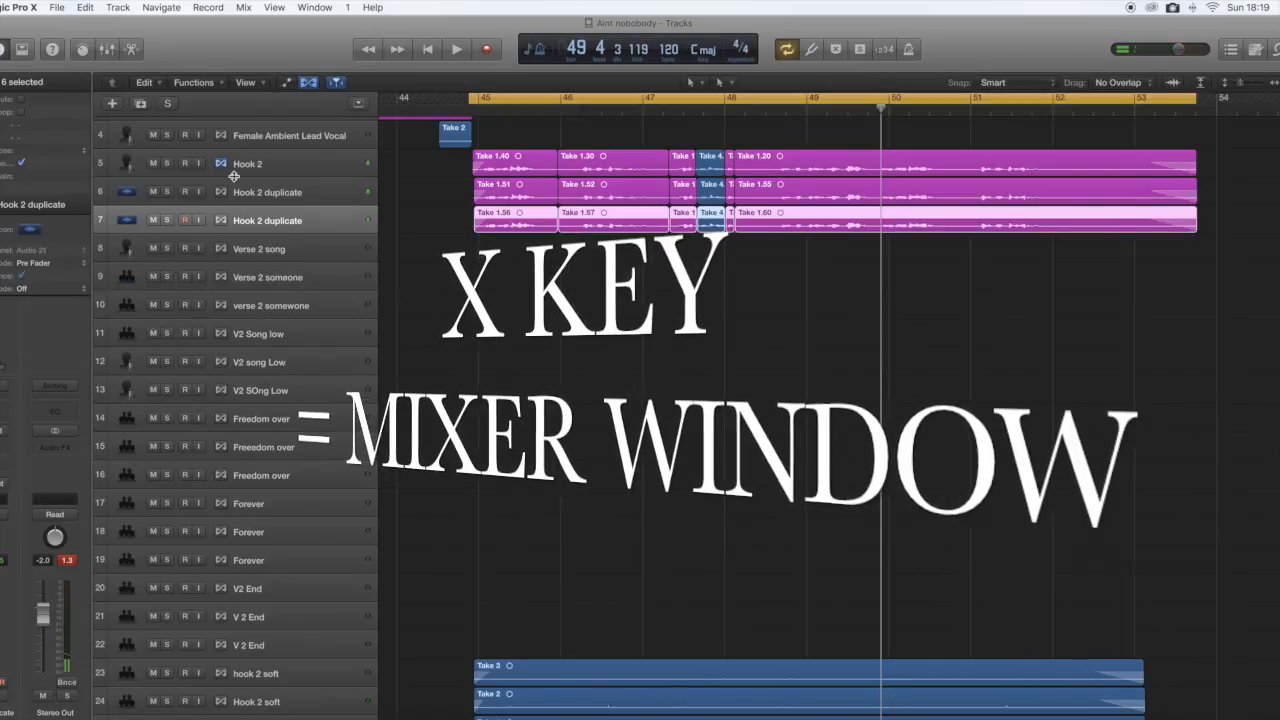
Show the mixer beneath the tracks at a reduced height and hide the Flex controls on the track headers.
key(x)
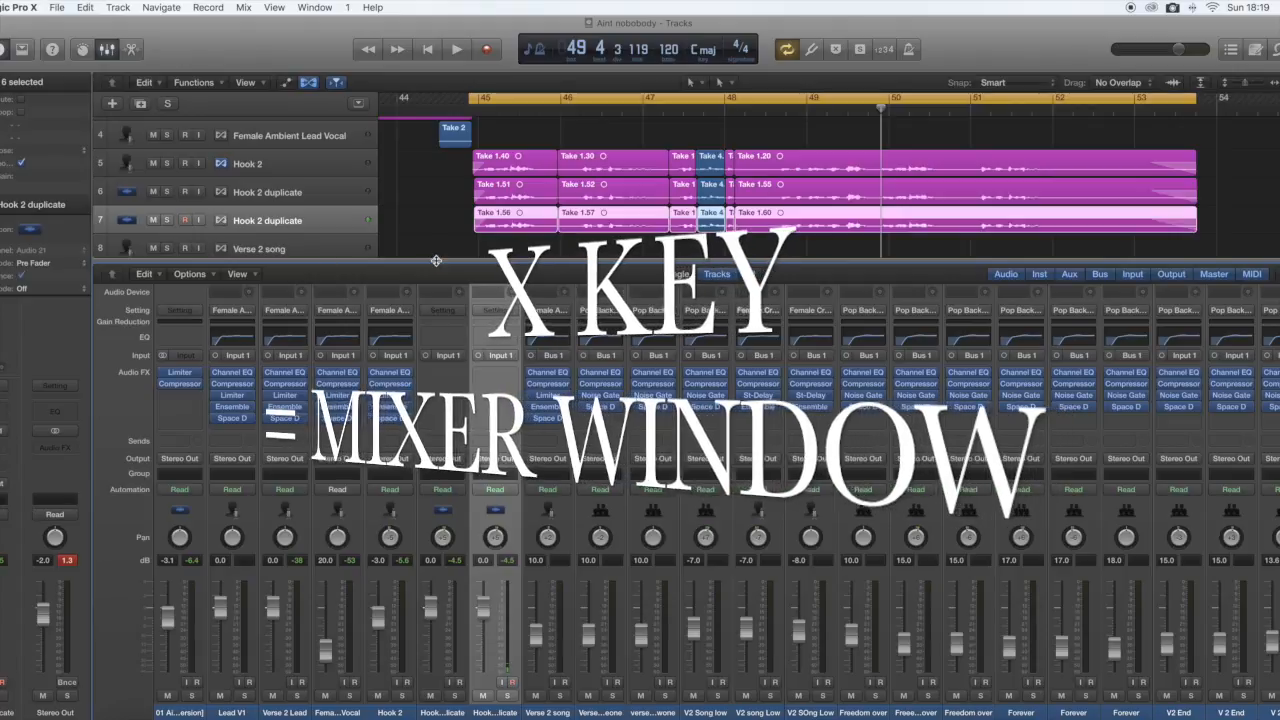
drag(436, 260, 412, 383)
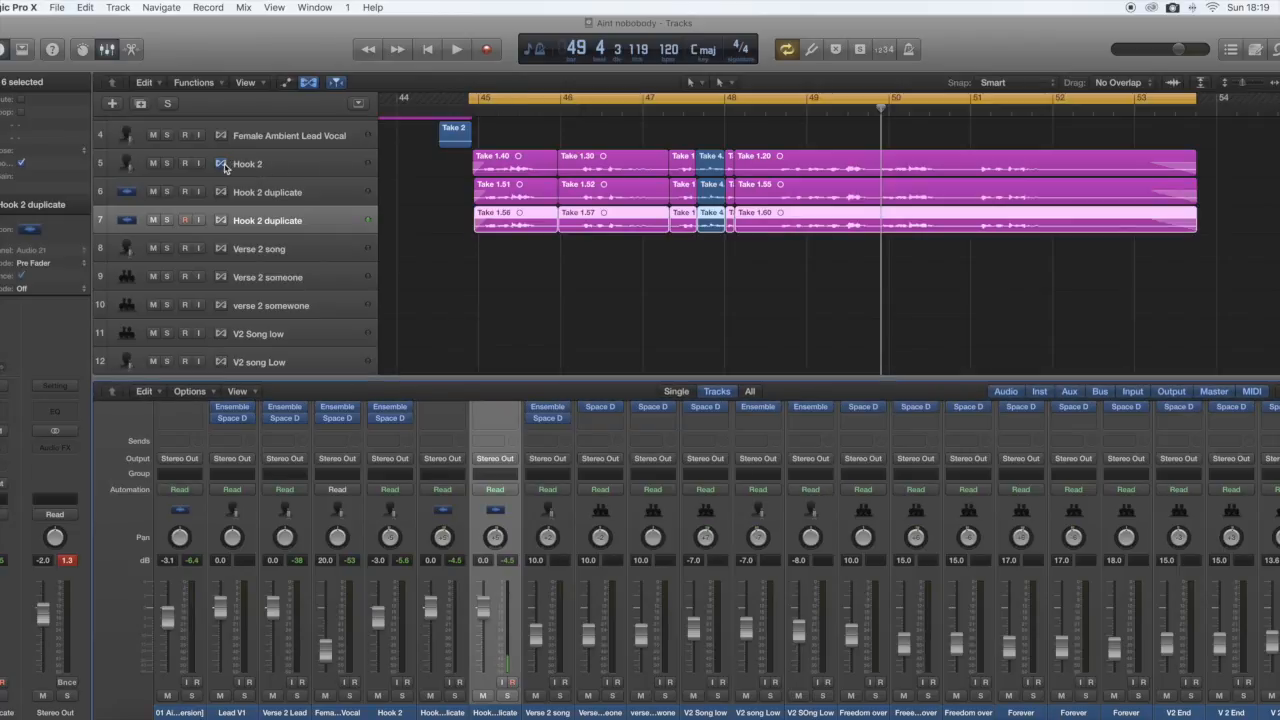
click(309, 84)
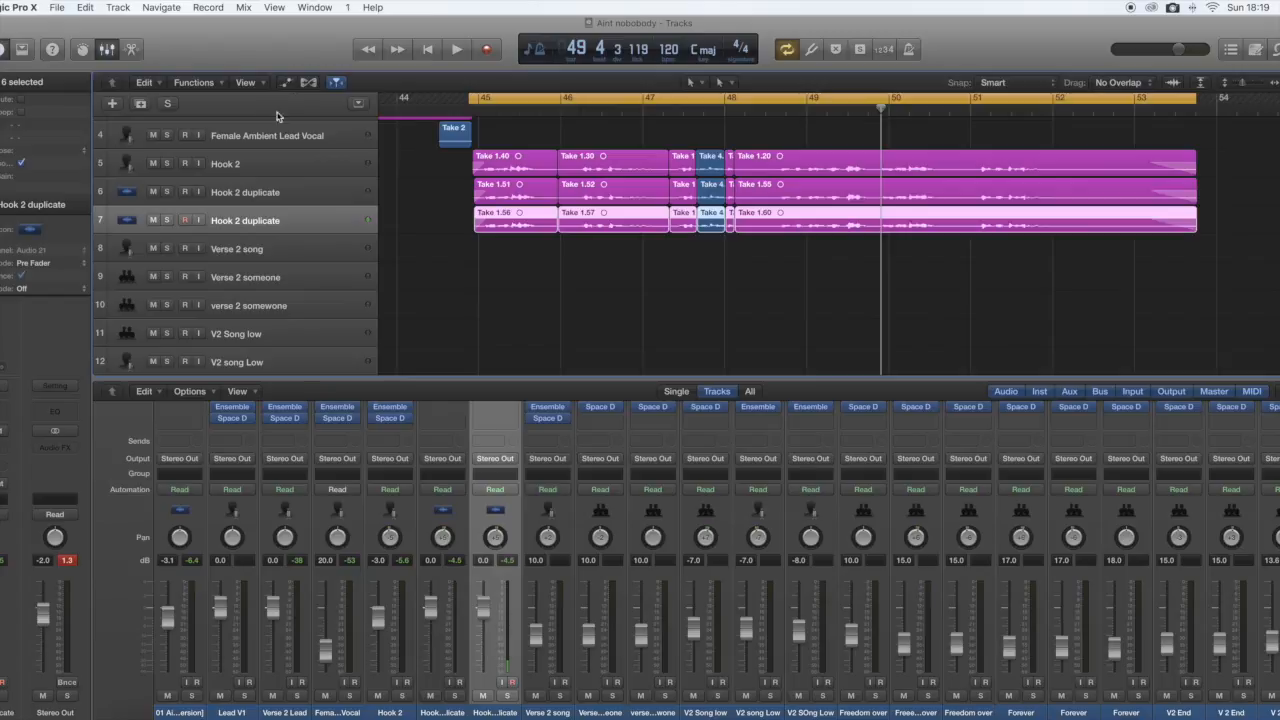
Check the pan and effect settings of the Hook 2 track and its two duplicates, and play back the hook.
click(296, 191)
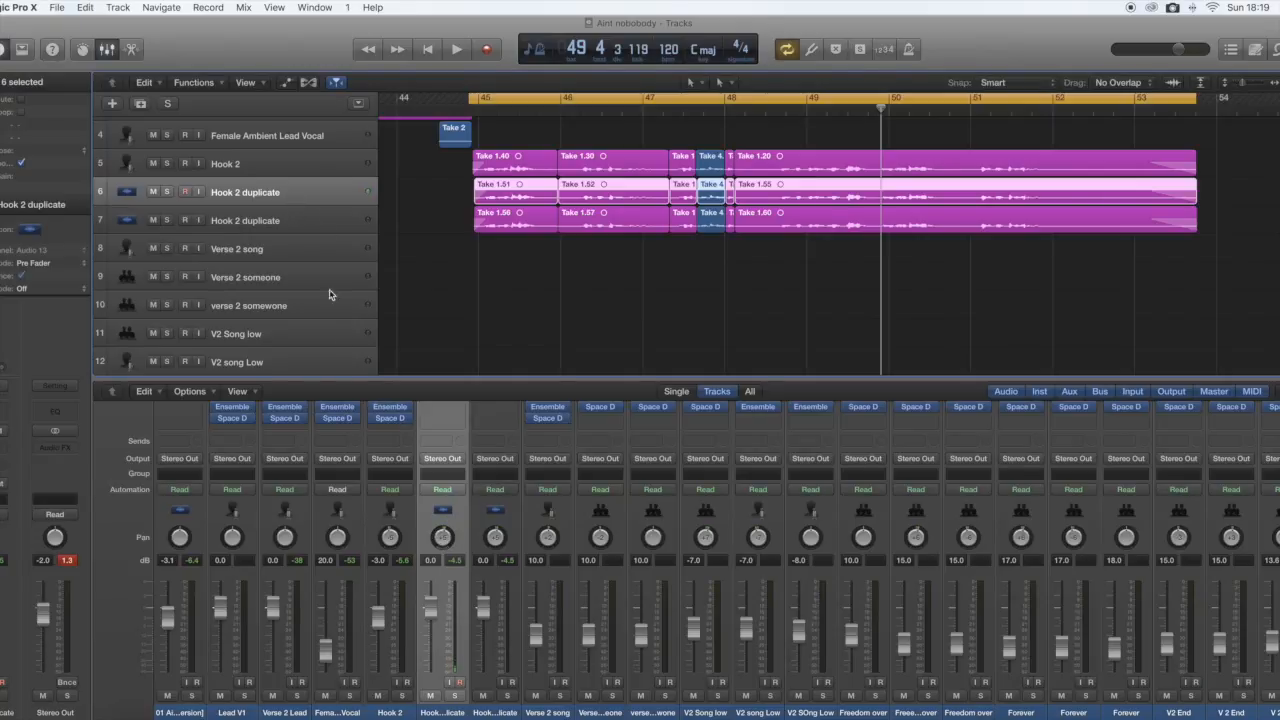
click(282, 220)
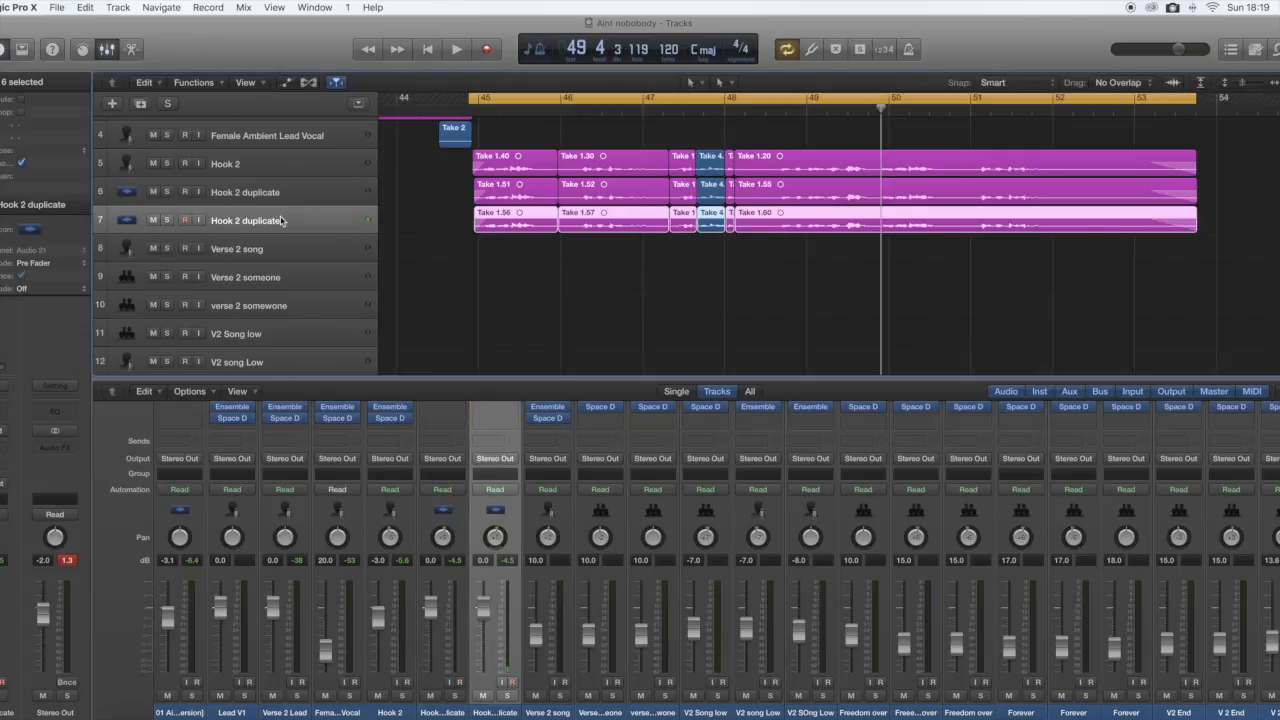
drag(499, 534, 499, 531)
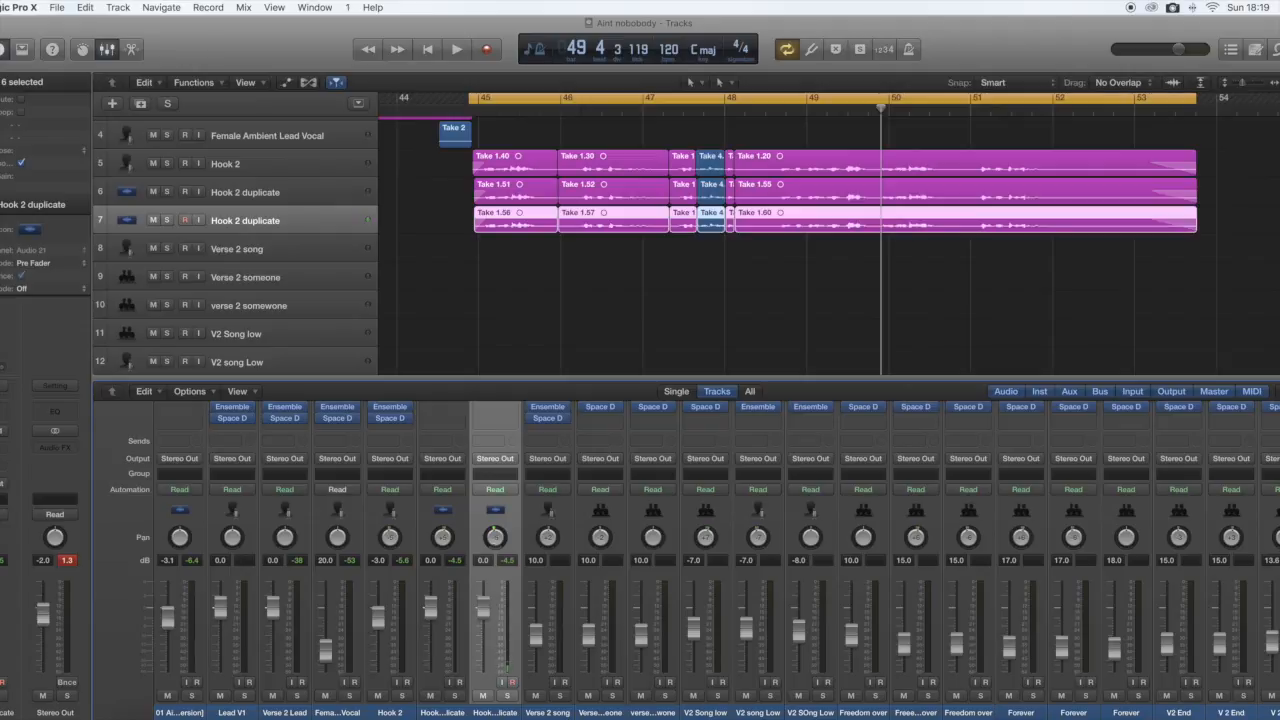
click(495, 539)
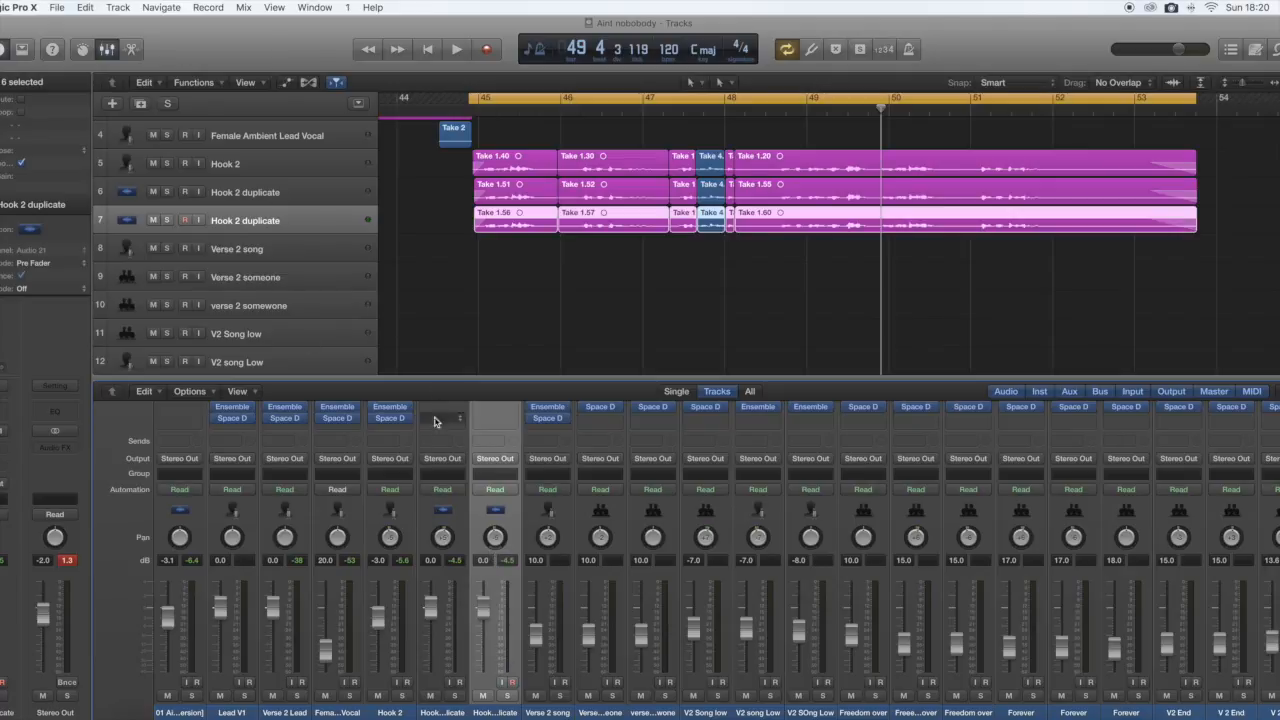
click(430, 522)
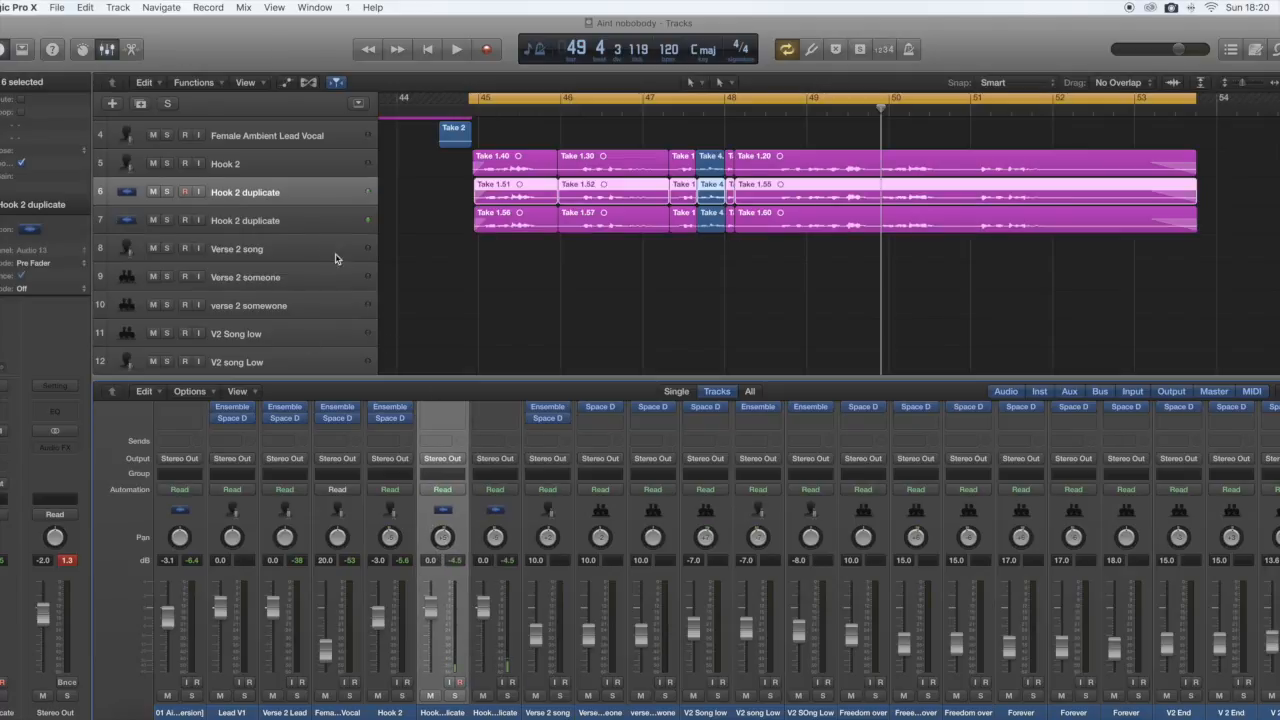
click(270, 171)
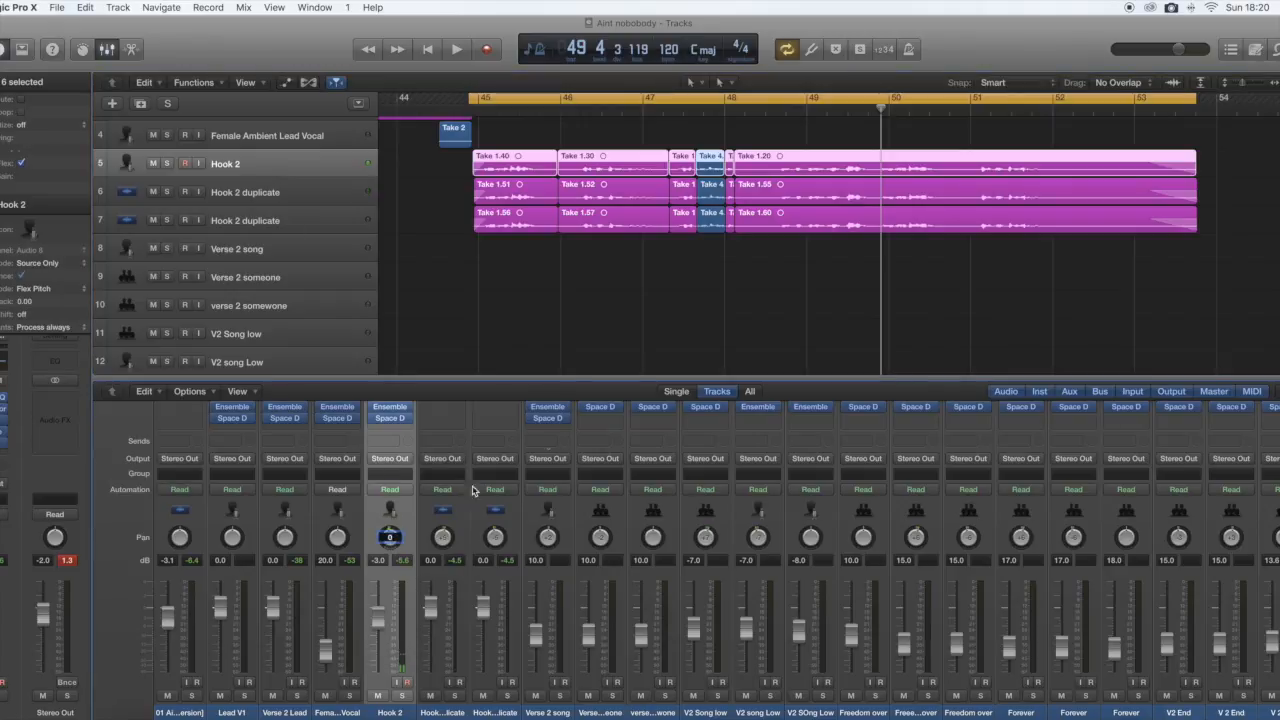
click(425, 347)
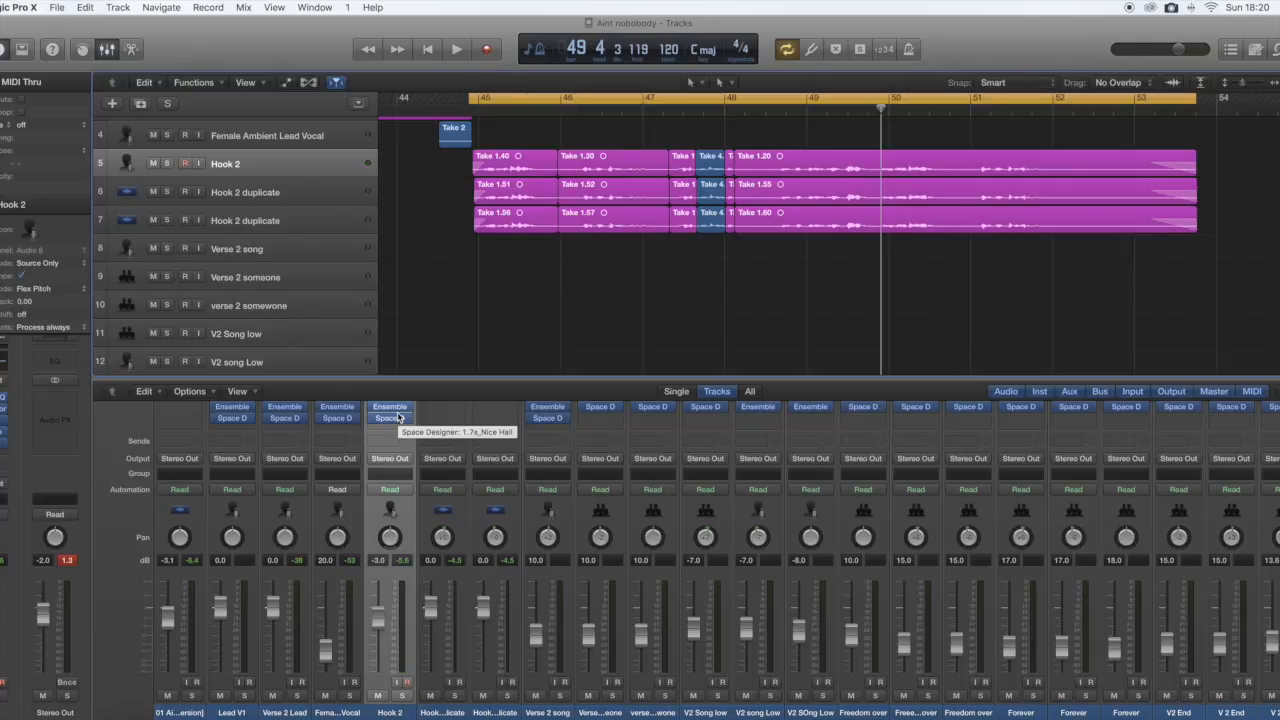
key(space)
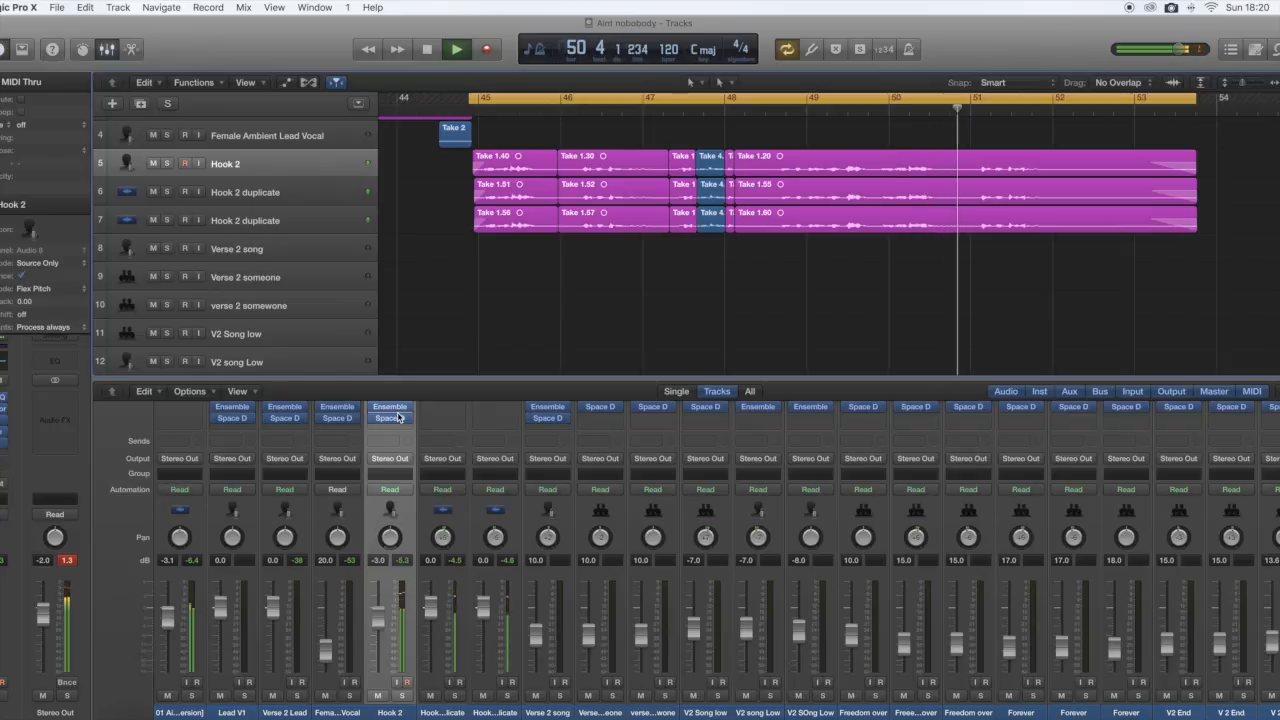
key(space)
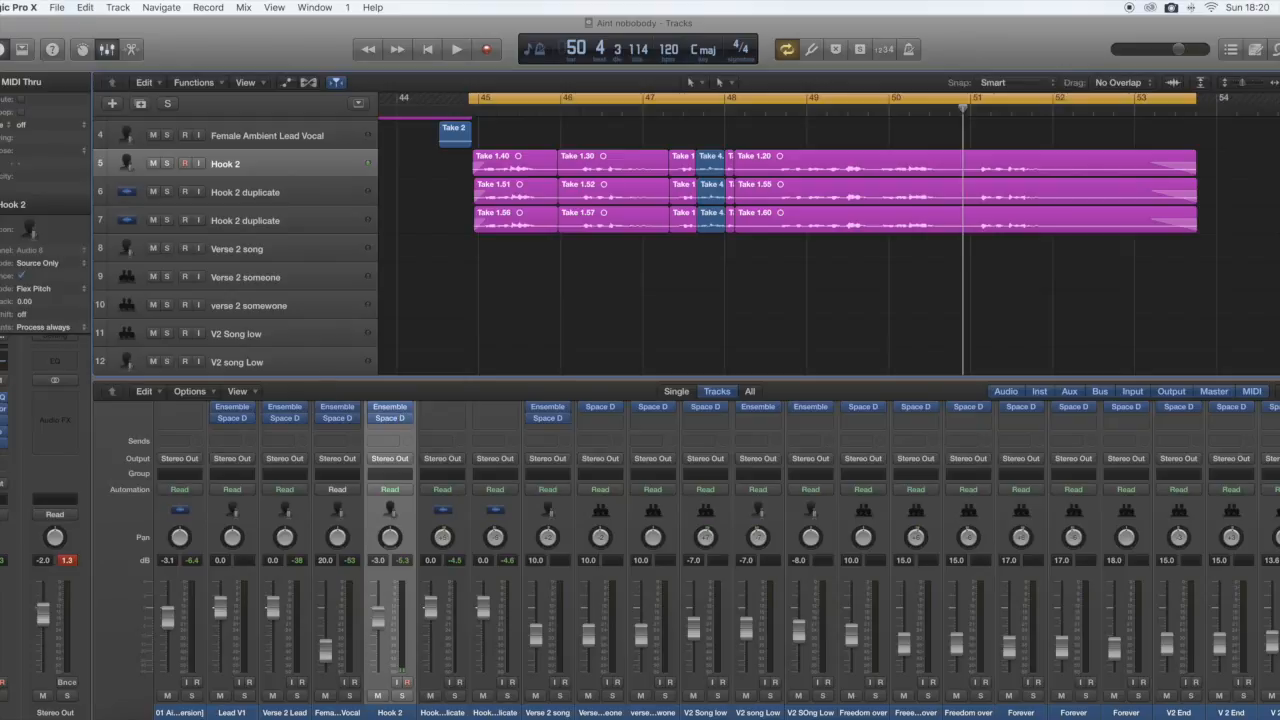
Lower the volume of the first Hook 2 duplicate channel to -6 dB.
click(282, 192)
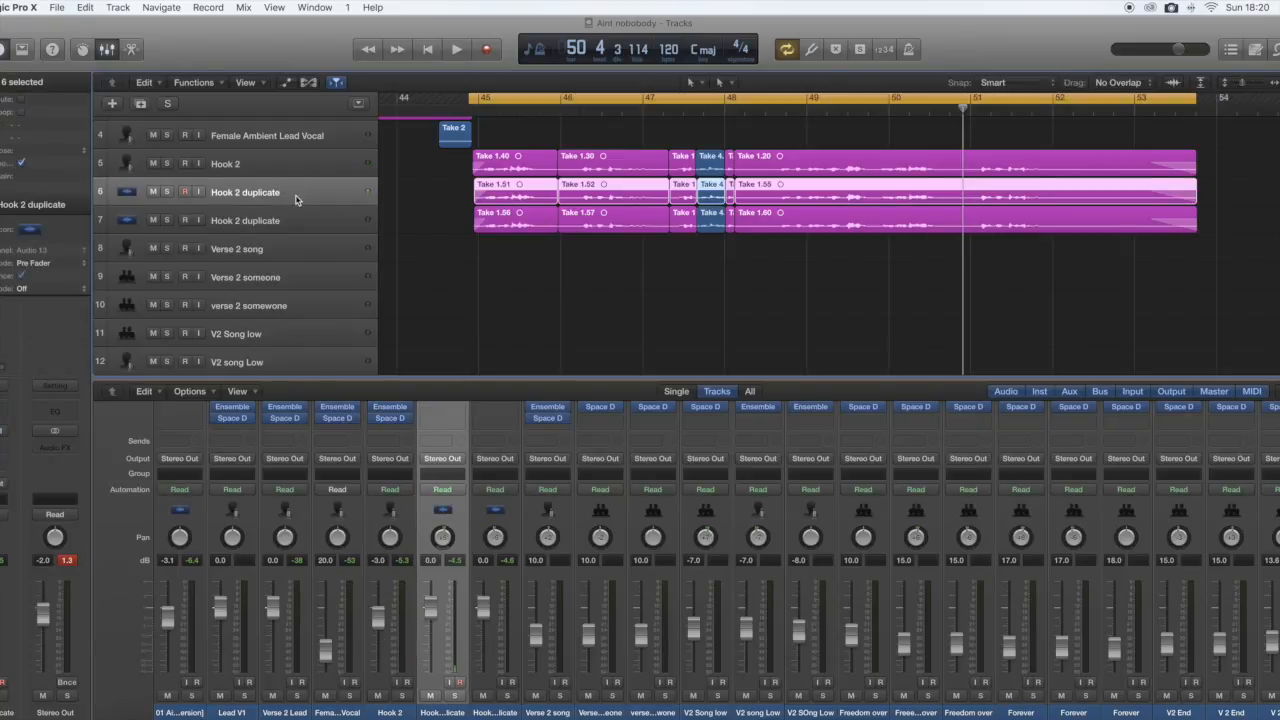
click(298, 166)
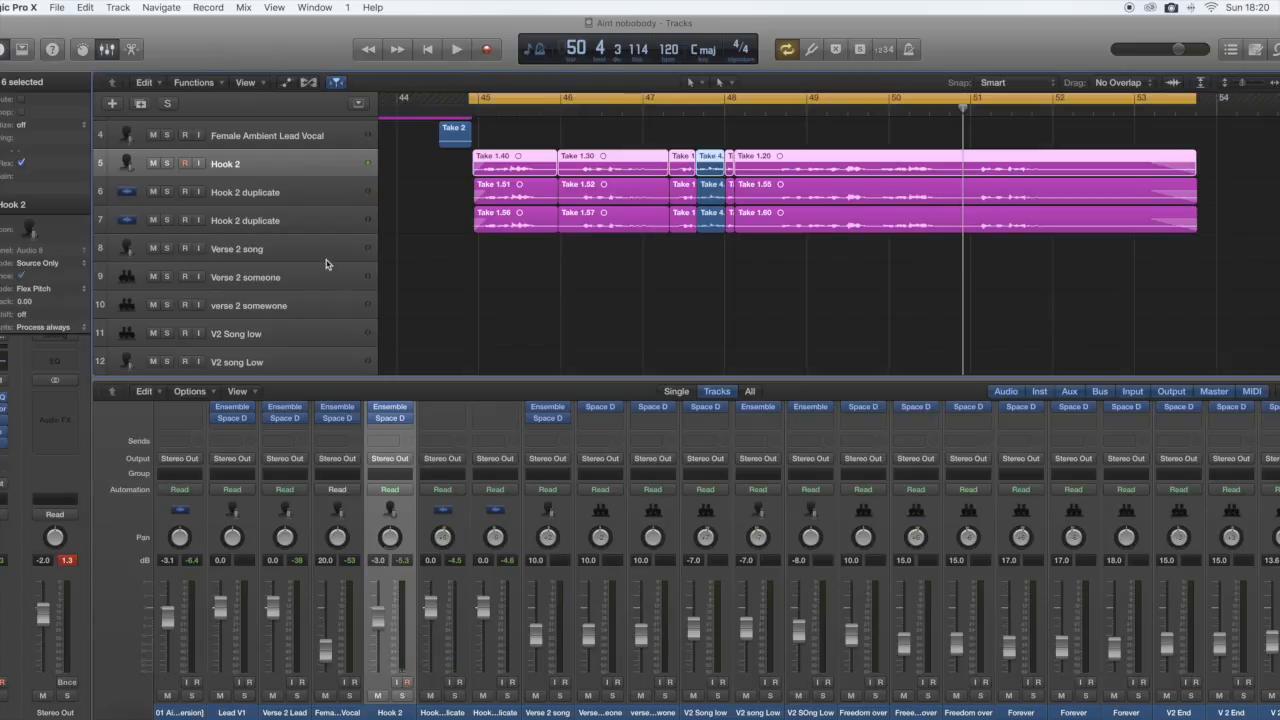
click(308, 192)
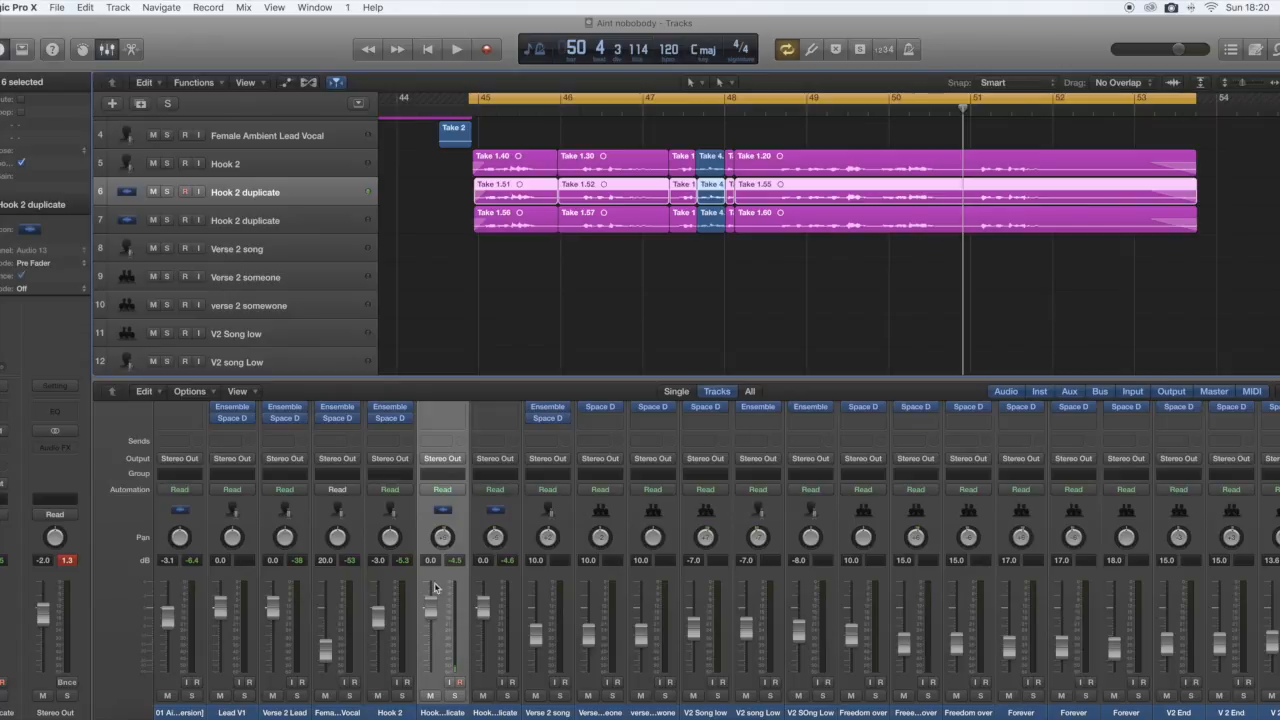
drag(433, 610, 433, 626)
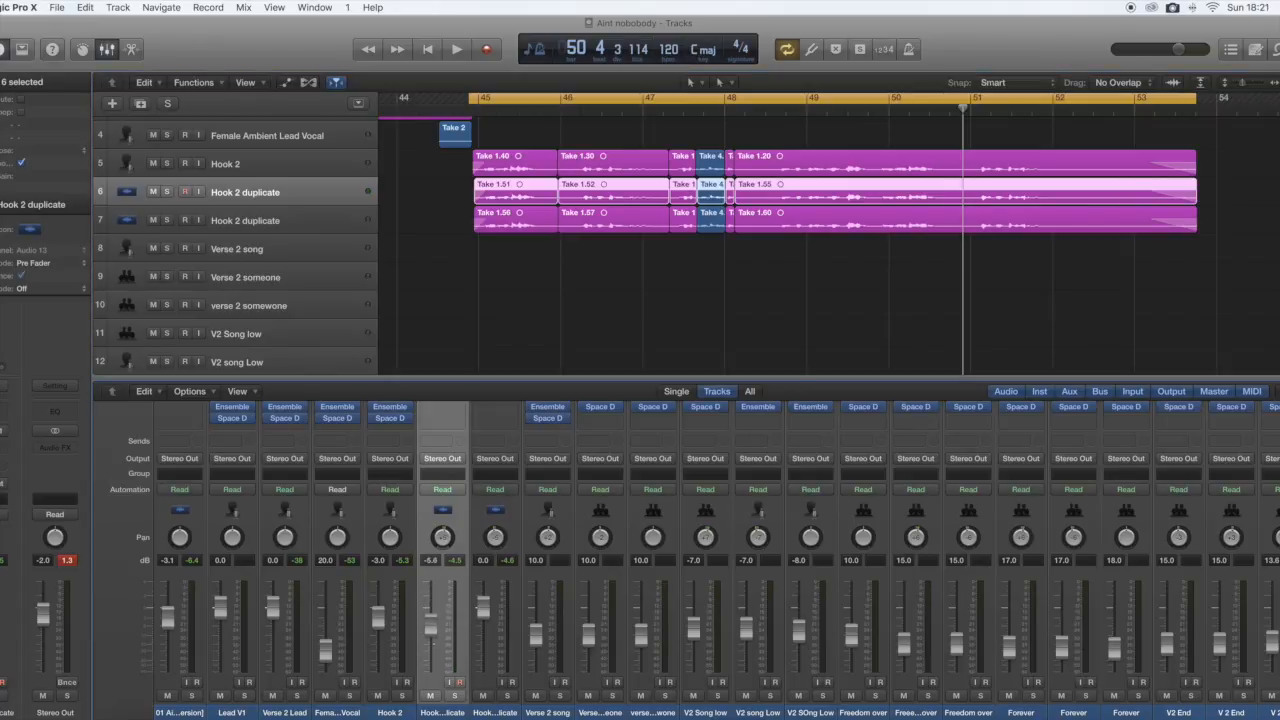
double_click(433, 562)
text(-)
Set the volume of the second Hook 2 duplicate channel to -6 dB and play back the layered vocals.
double_click(484, 560)
click(489, 414)
click(489, 414)
click(520, 528)
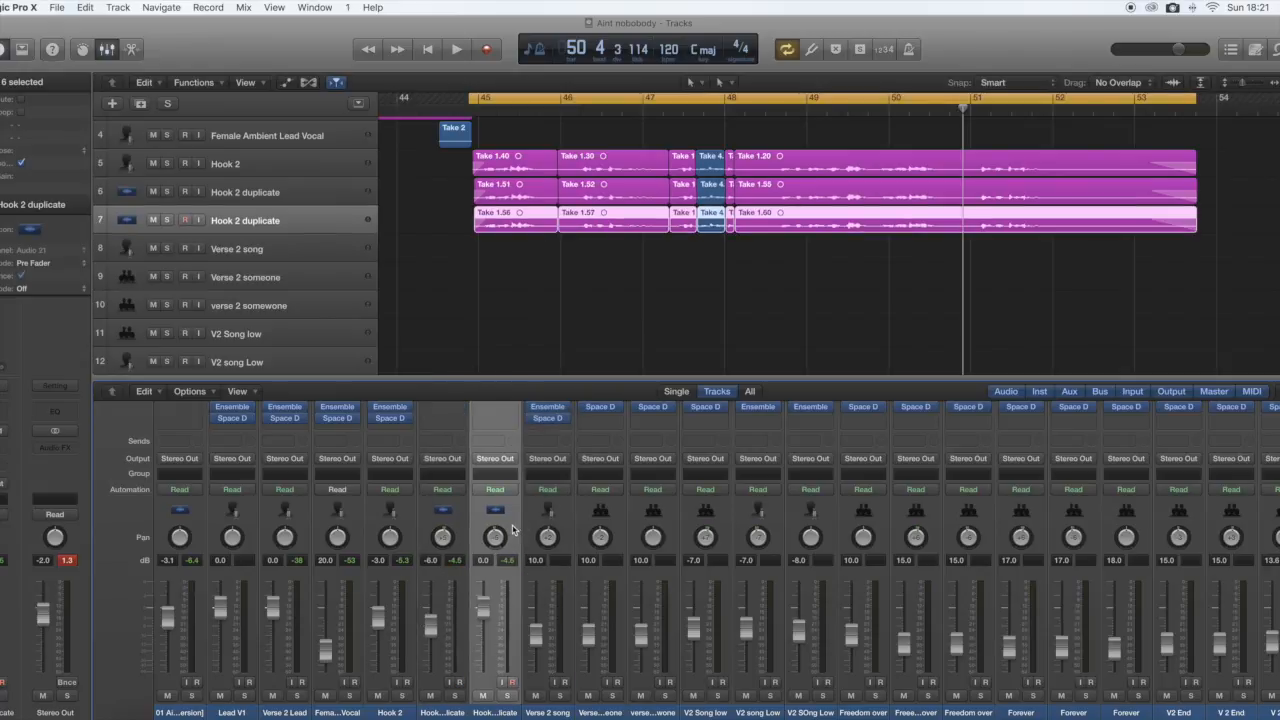
double_click(483, 560)
text(-6)
key(Return)
key(space)
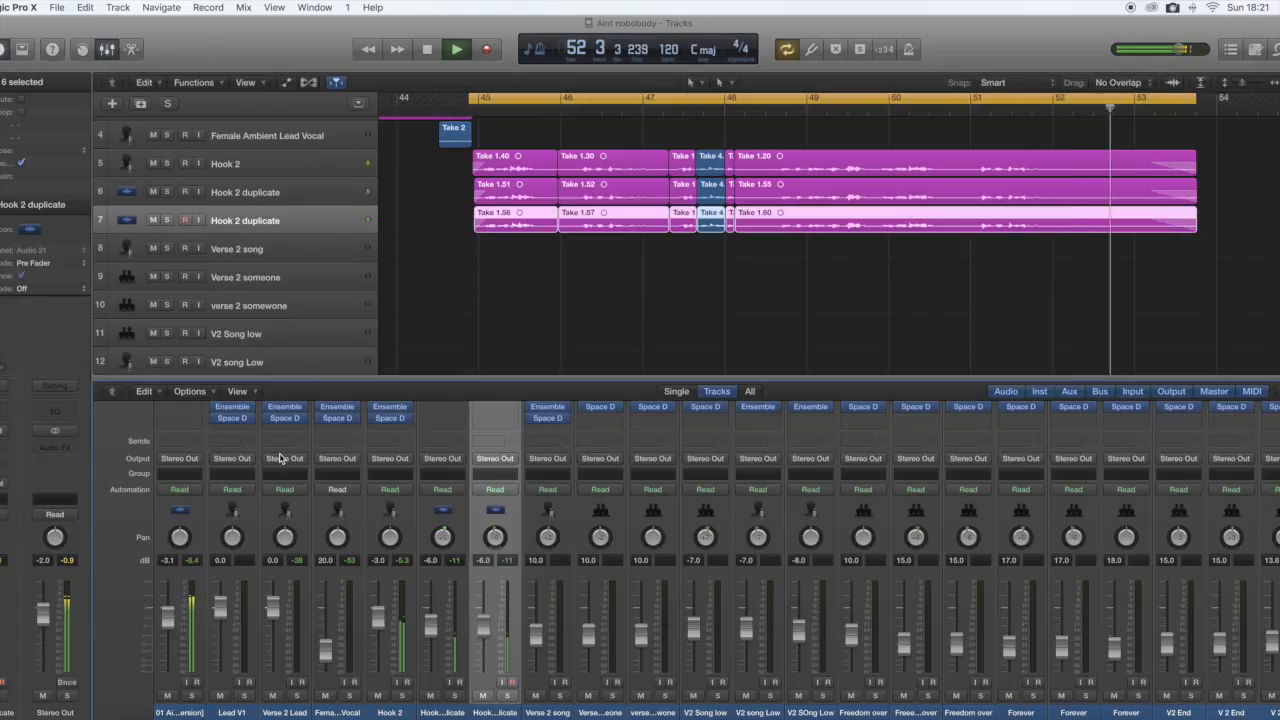
key(space)
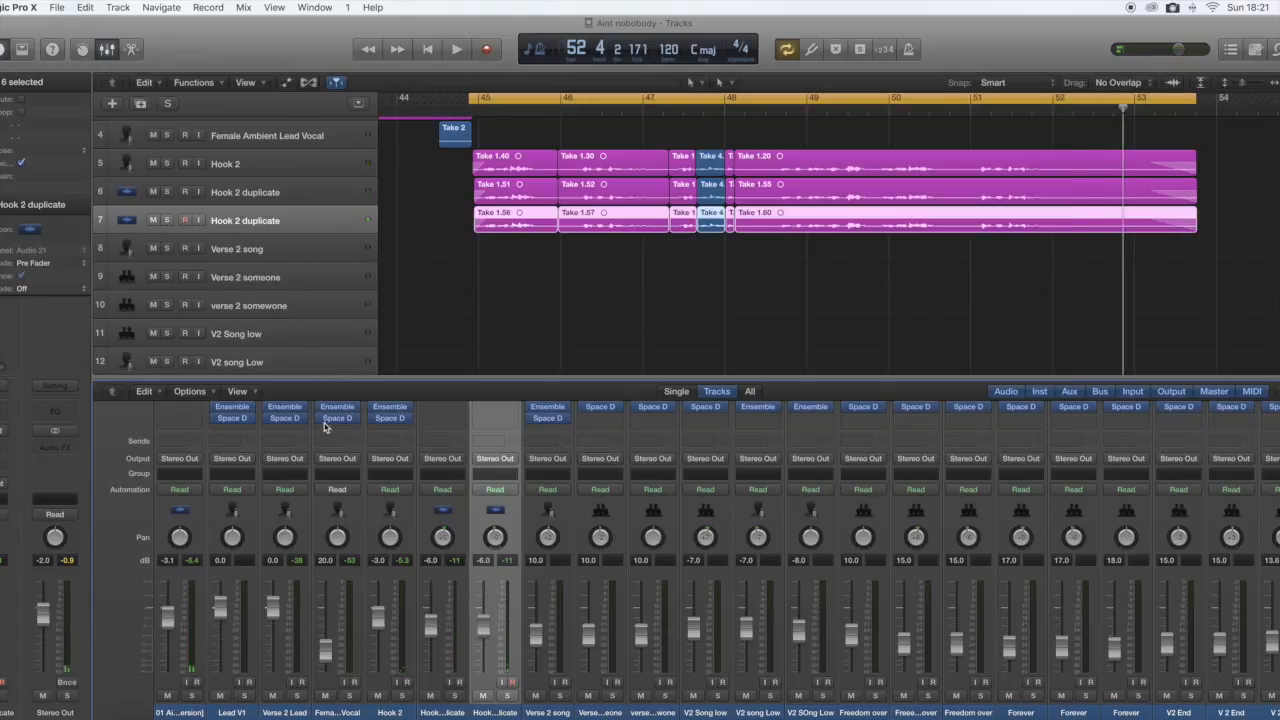
Set both Hook 2 duplicate channels to -8 dB and play back the hook with the quieter layers.
double_click(431, 561)
text(-8)
double_click(487, 563)
text(-8)
key(Return)
click(411, 542)
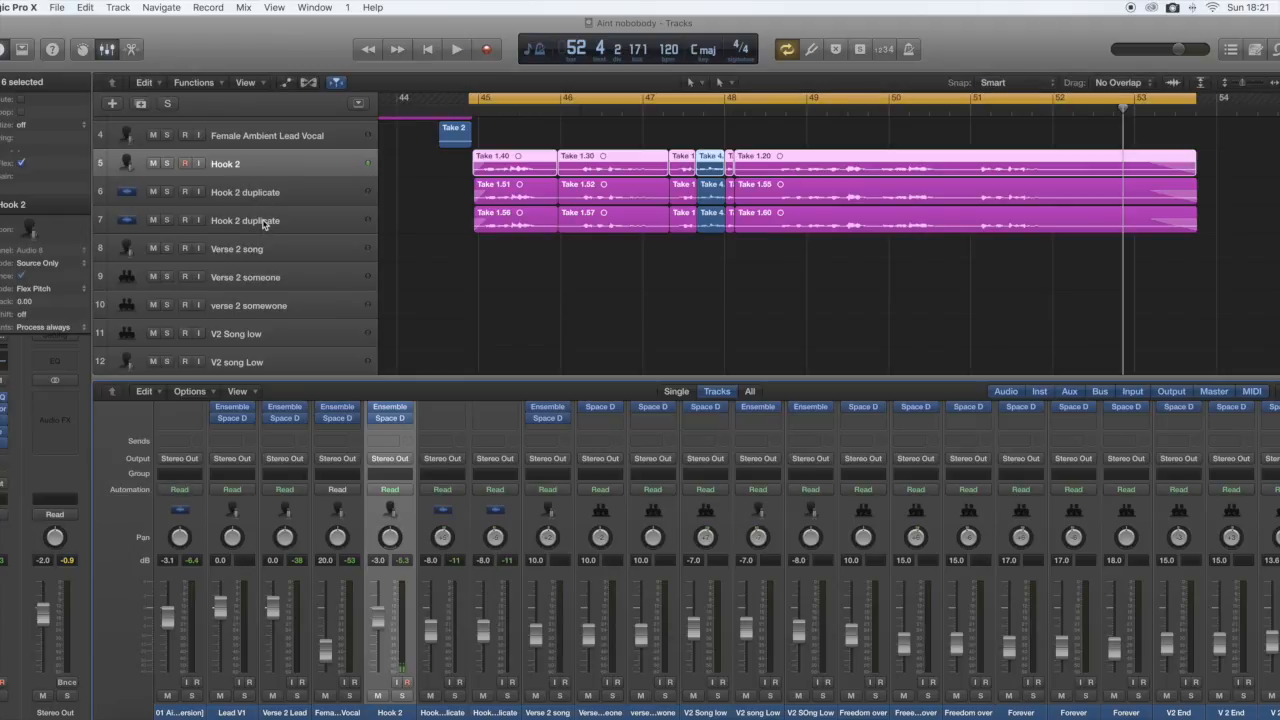
key(space)
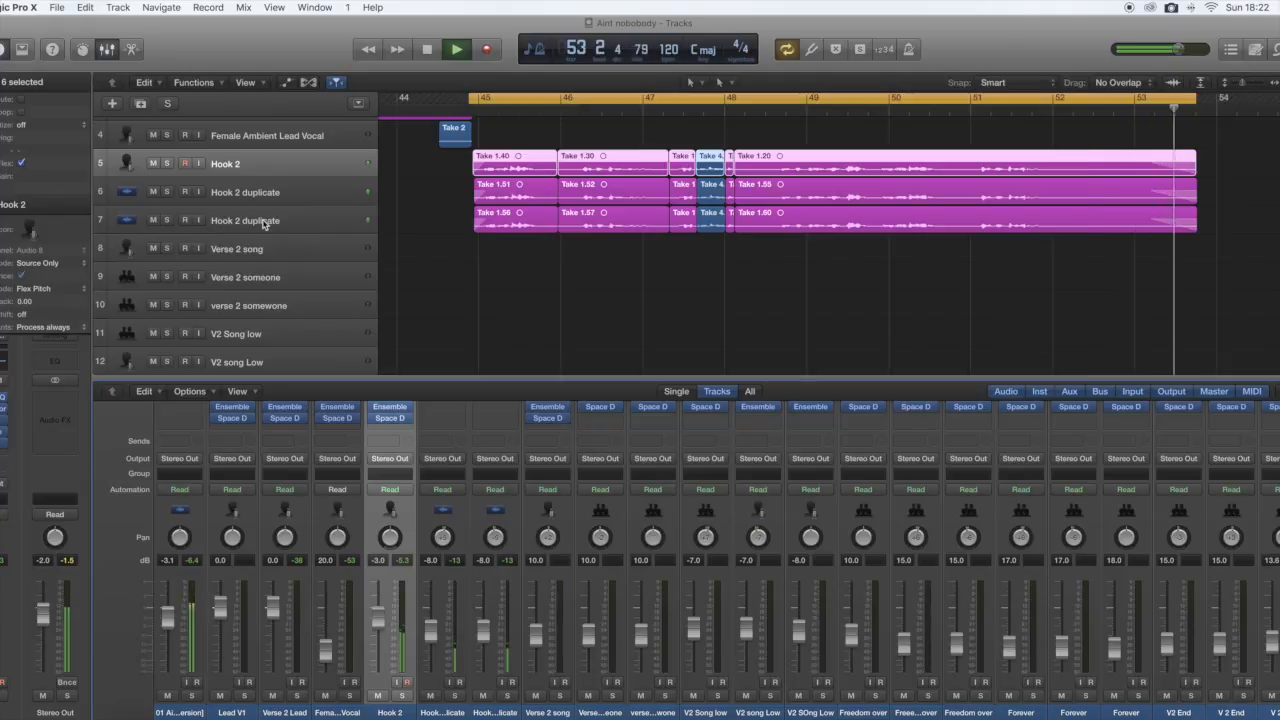
key(space)
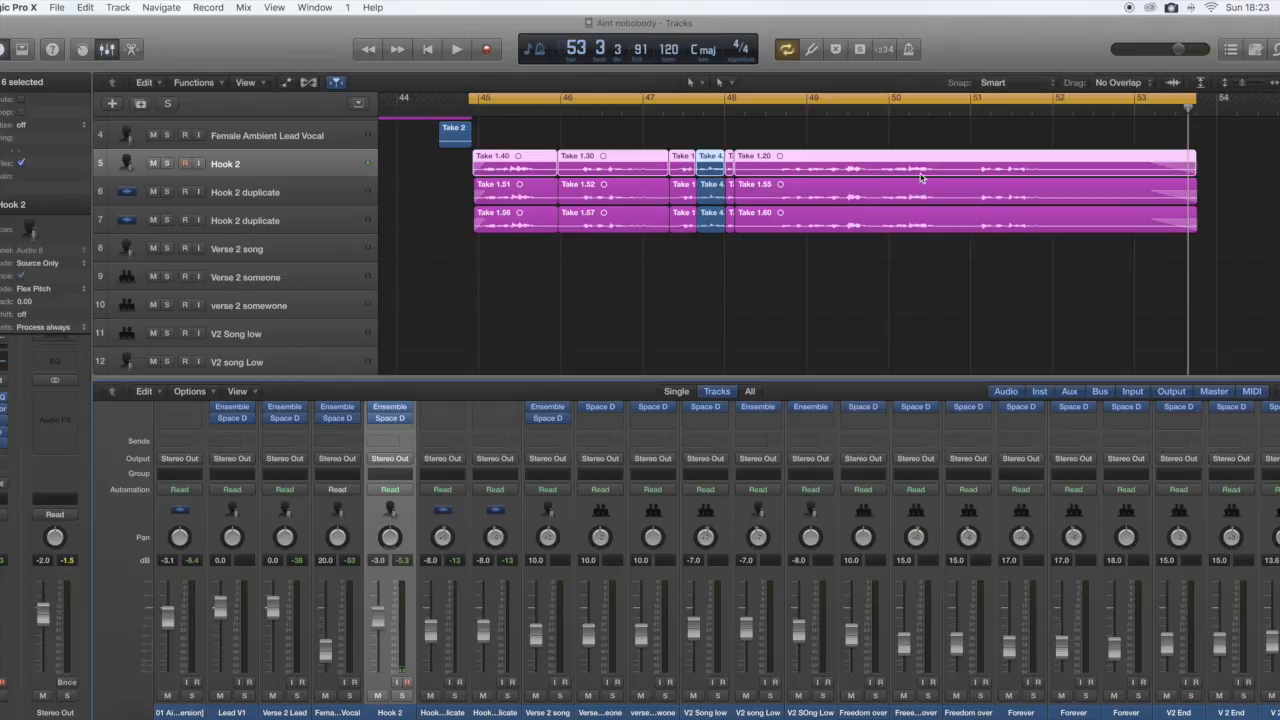
Delete every region before Take 1.55 and Take 1.60 on the two Hook 2 duplicate tracks and play back the hook.
drag(459, 186, 732, 249)
key(BackSpace)
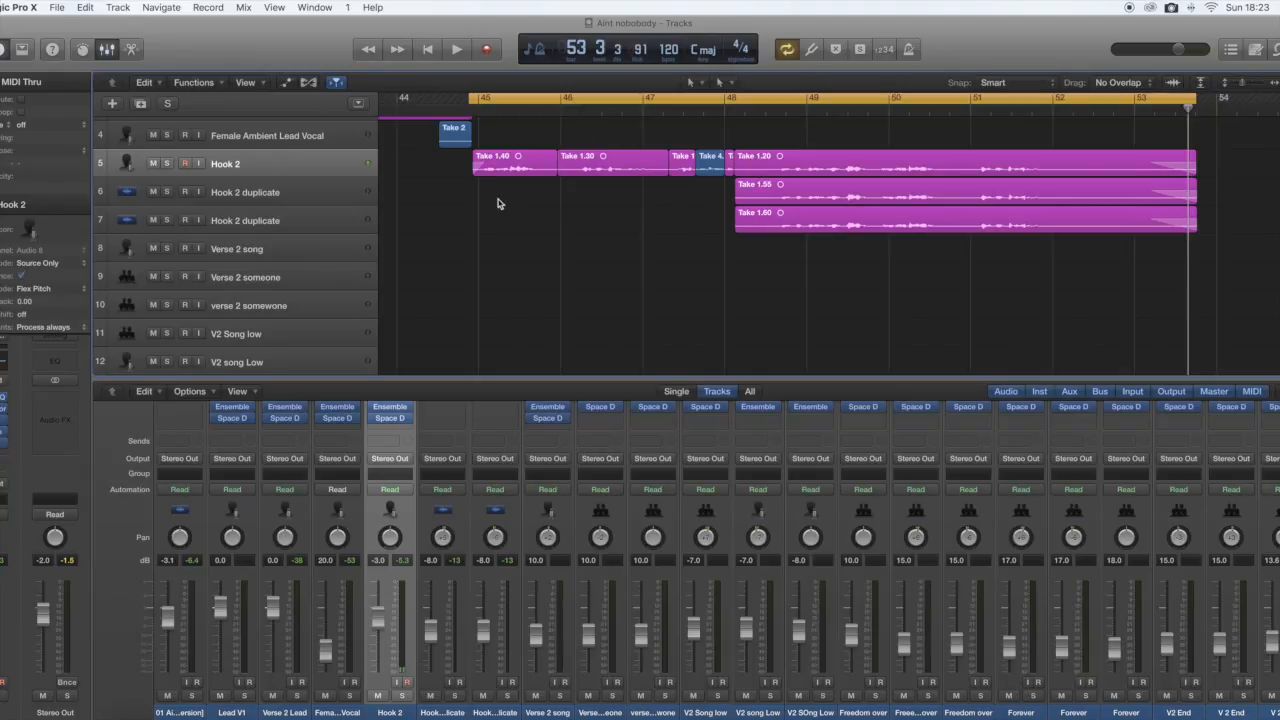
key(space)
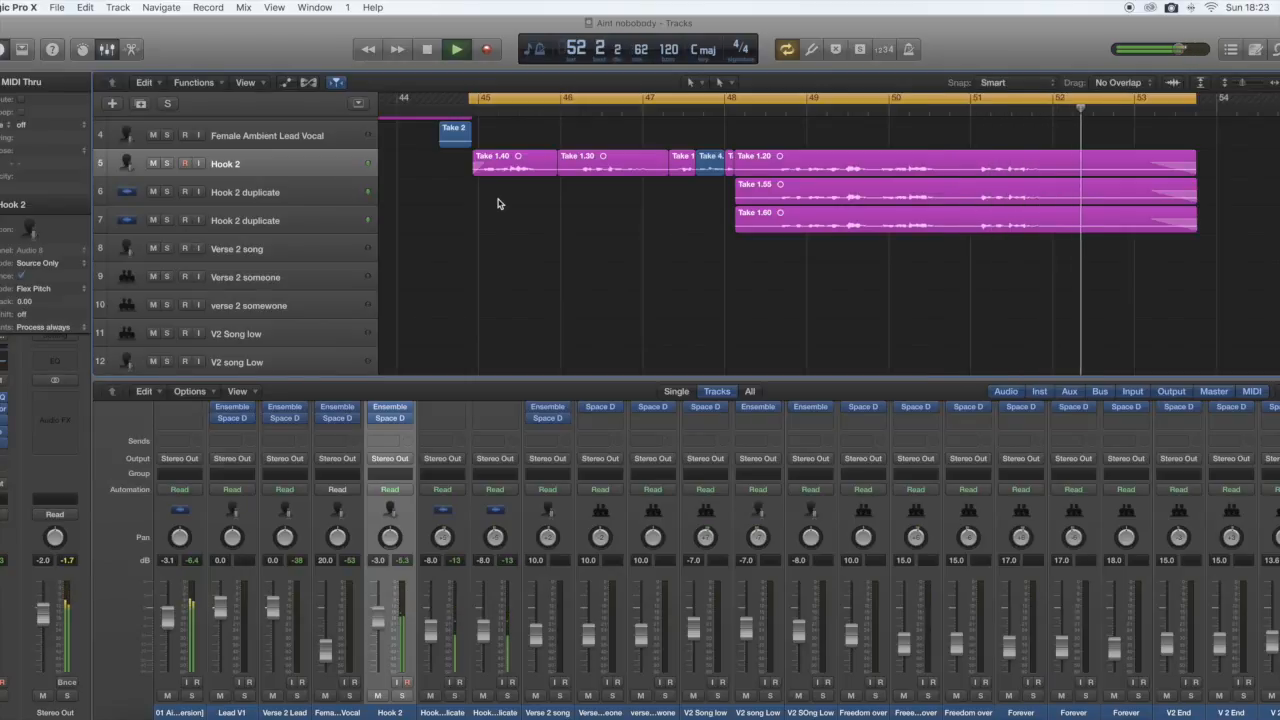
key(space)
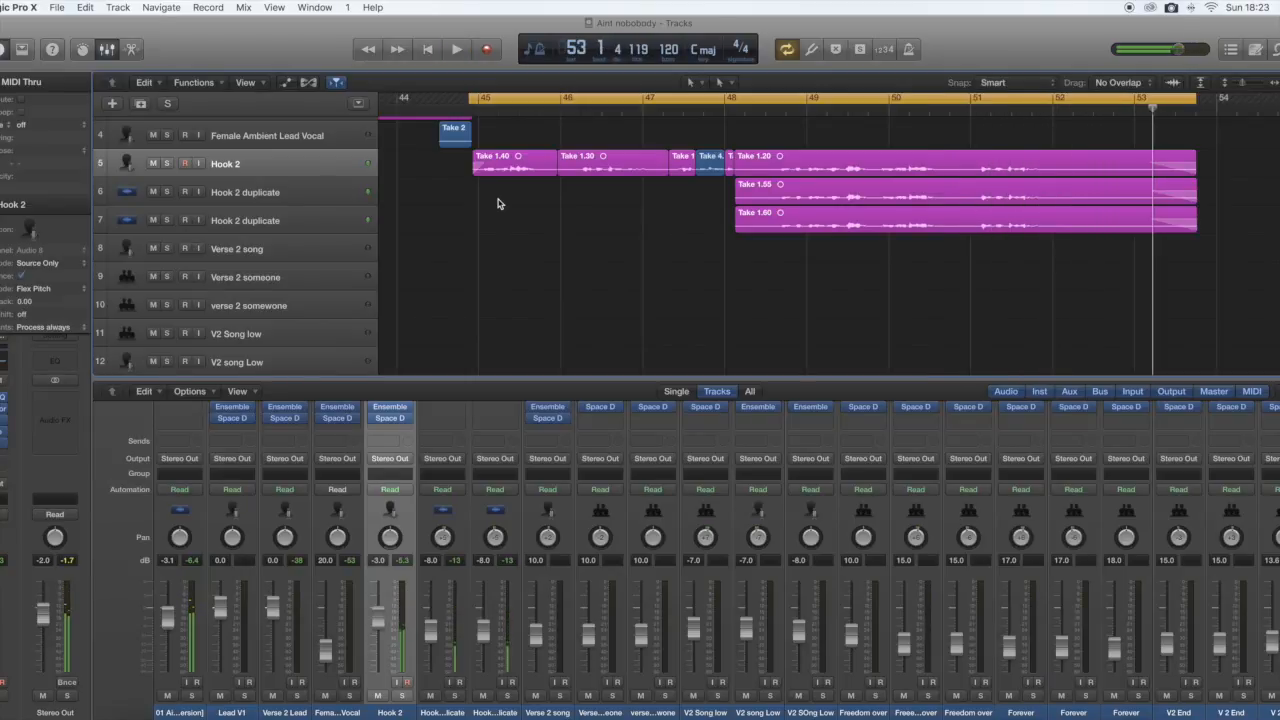